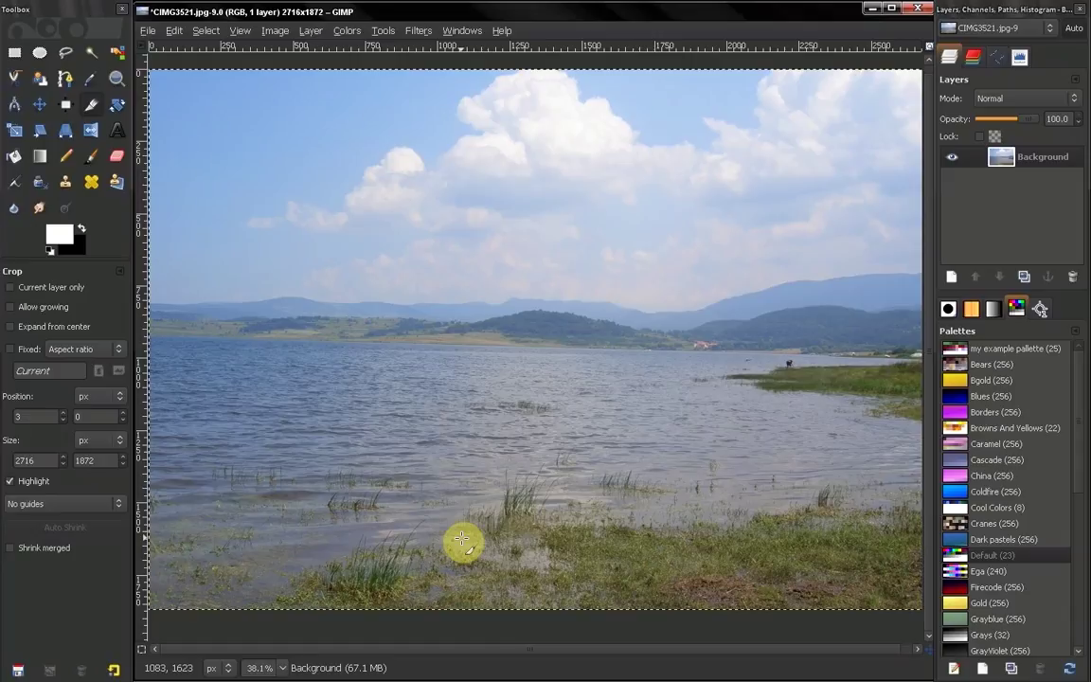
# Look through the Select and Edit menus for the available selection commands.
pyautogui.click(202, 34)
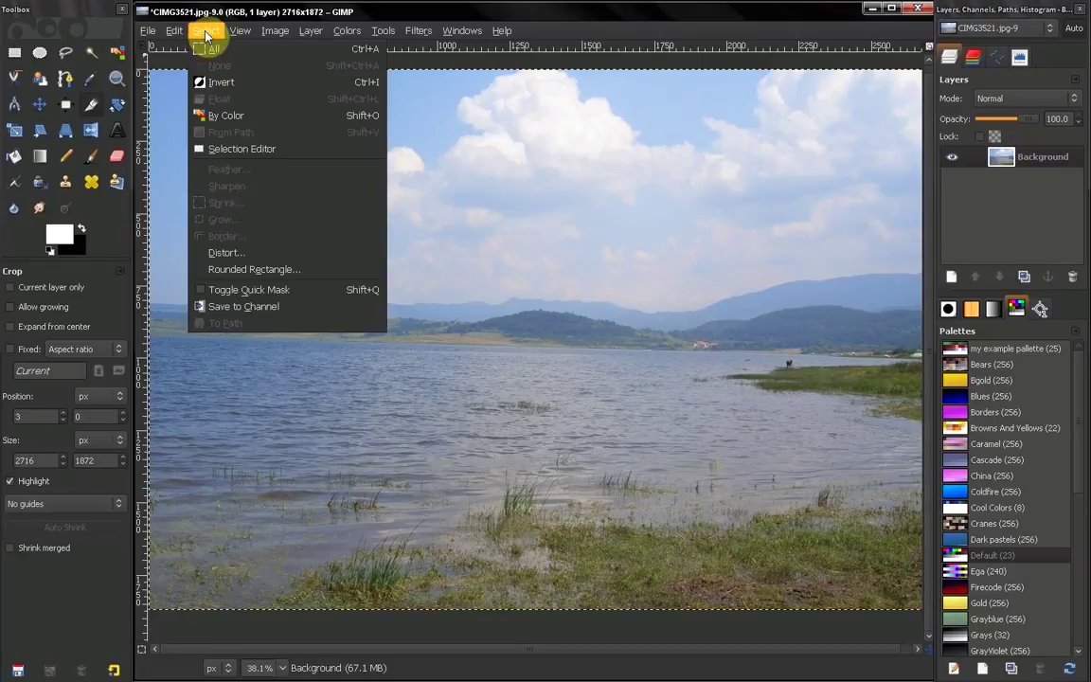
pyautogui.moveTo(175, 31)
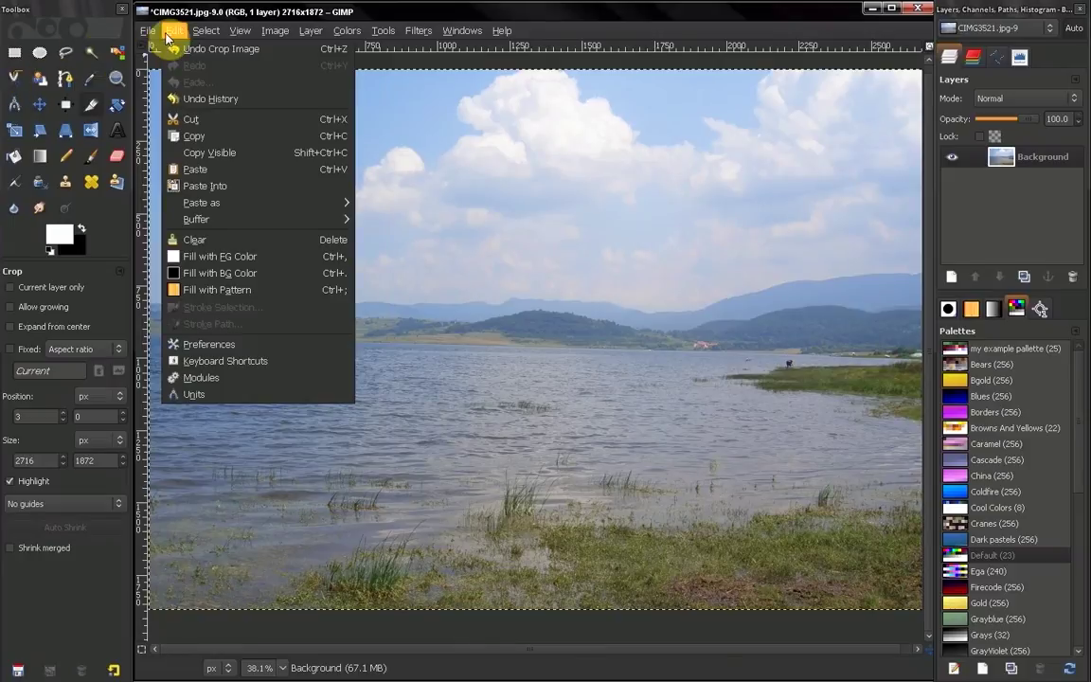
pyautogui.moveTo(214, 36)
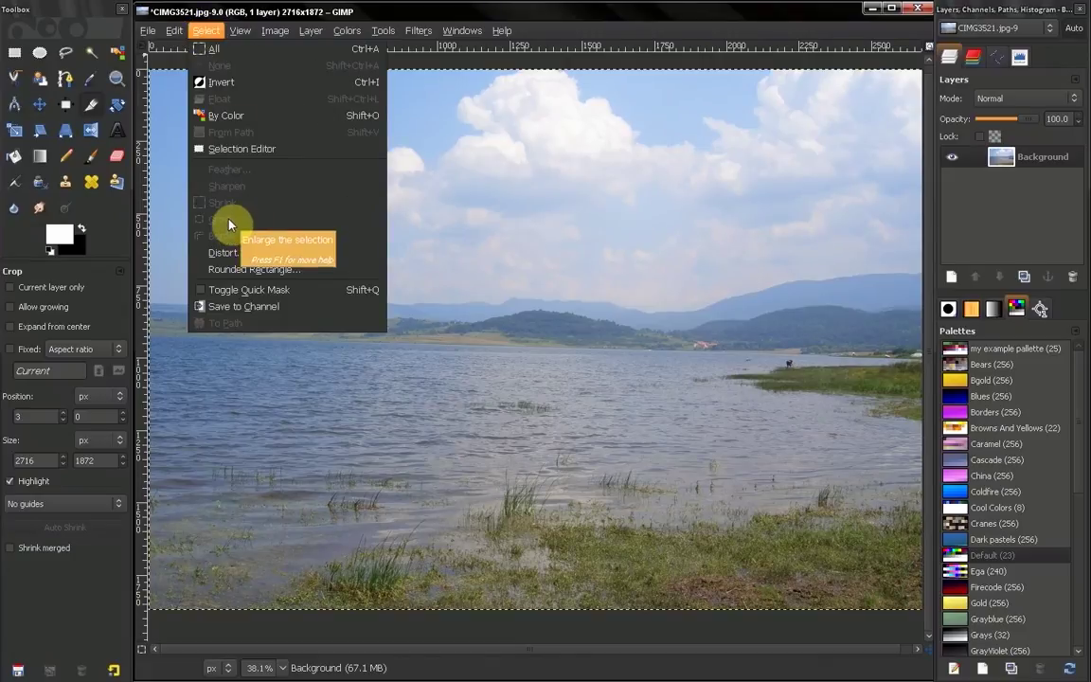
pyautogui.click(15, 52)
pyautogui.click(15, 51)
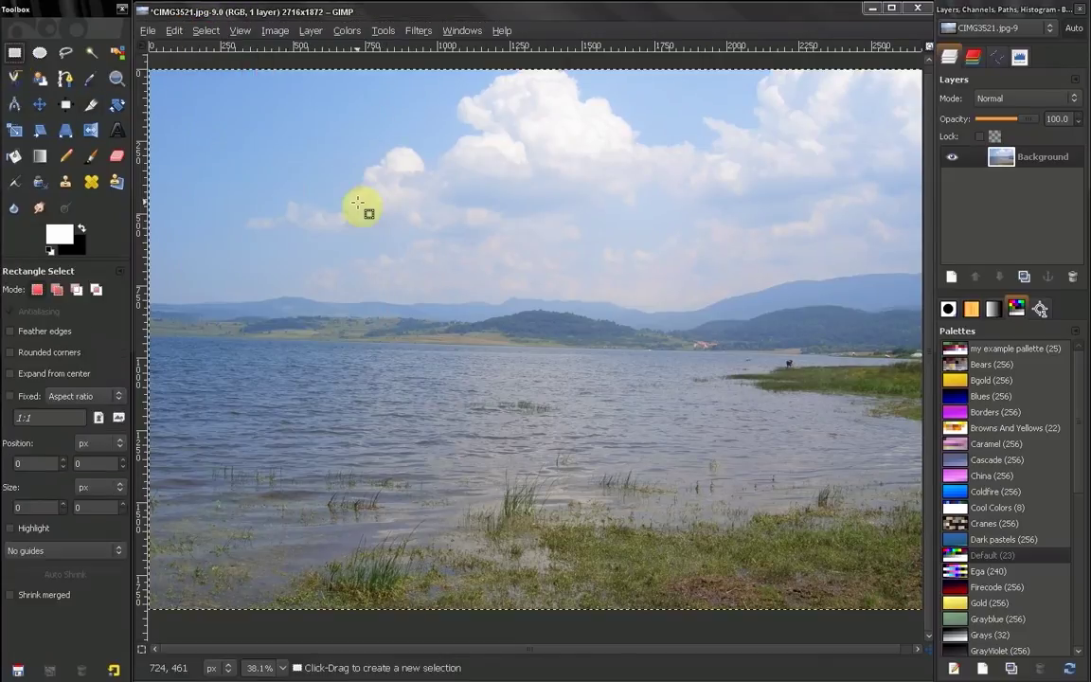
pyautogui.moveTo(359, 196); pyautogui.dragTo(747, 436)
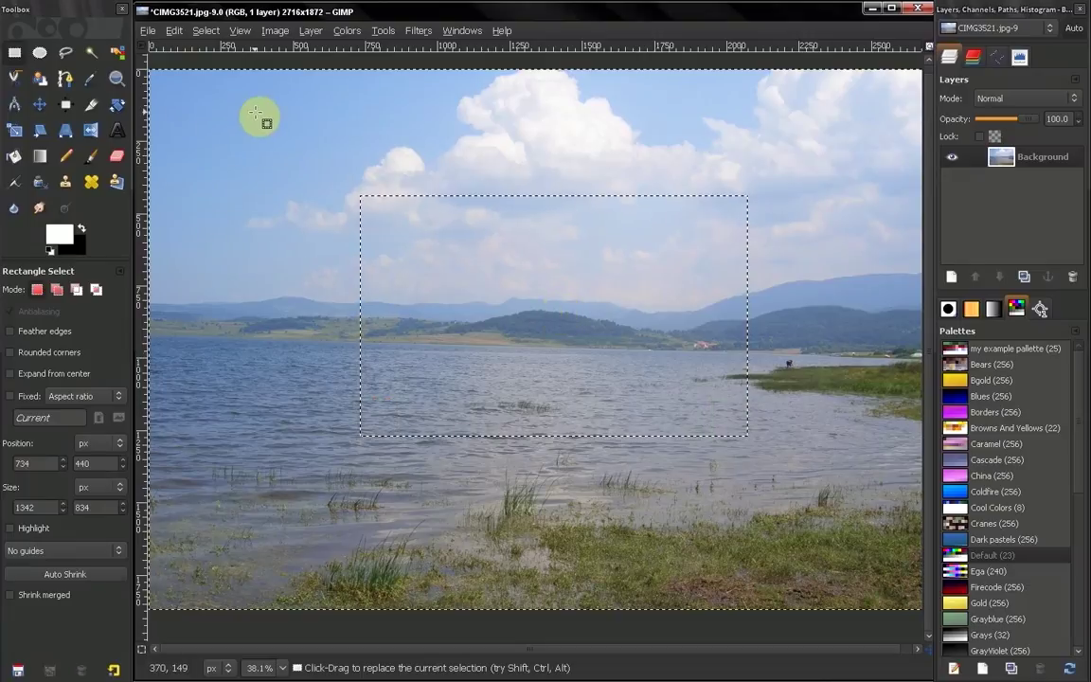
pyautogui.click(206, 30)
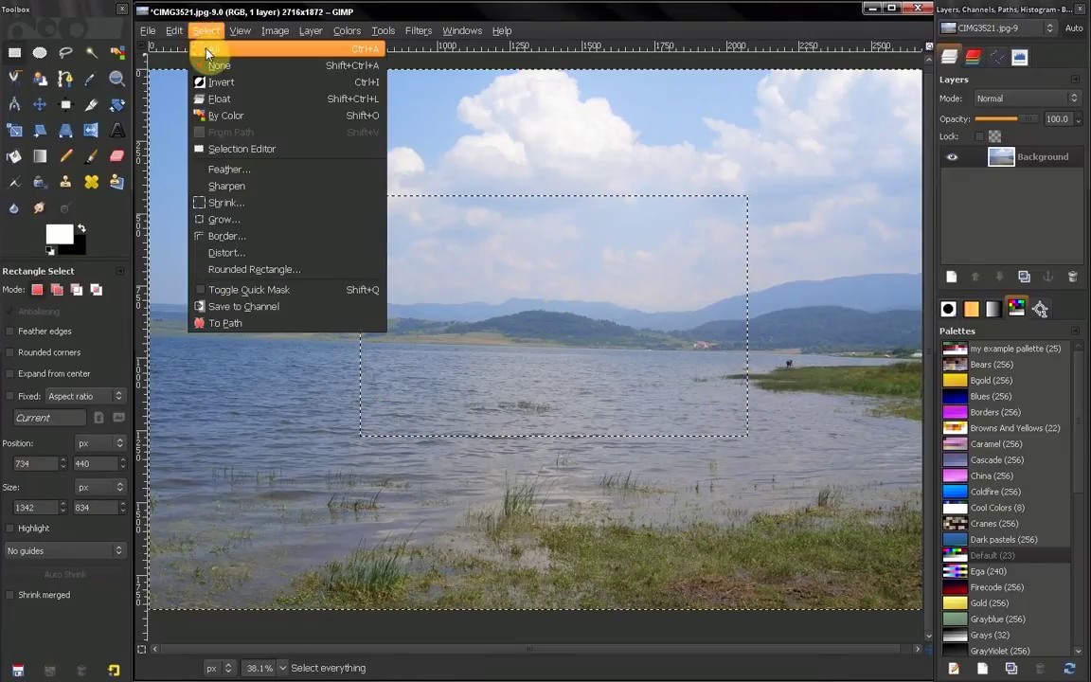
pyautogui.click(359, 54)
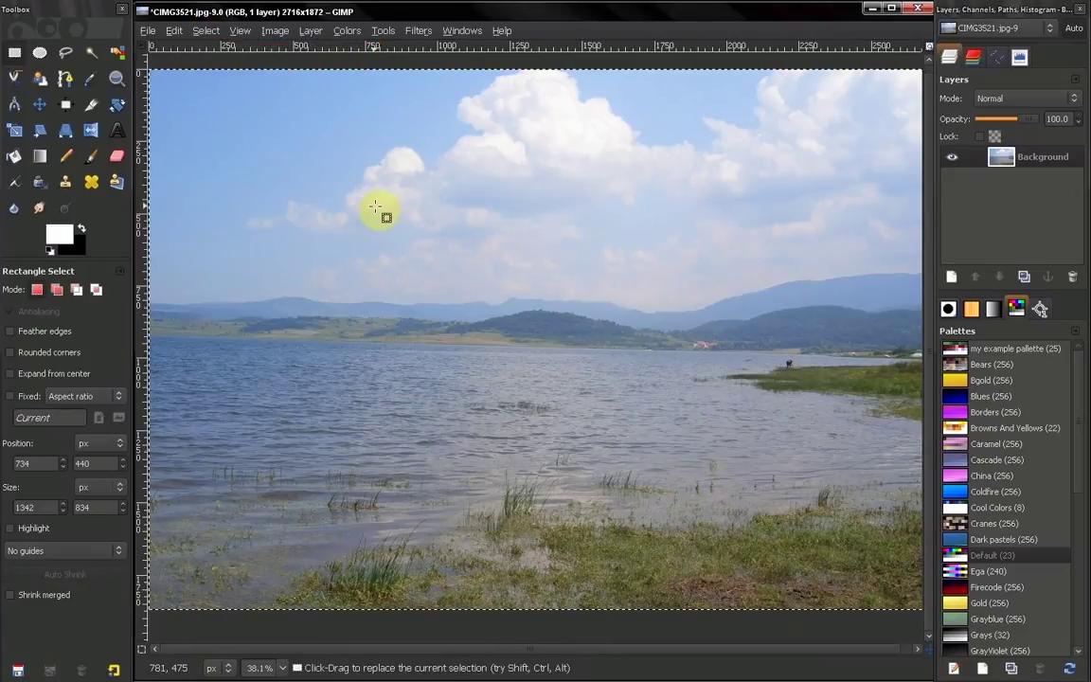
pyautogui.hotkey('ctrl', 'z')
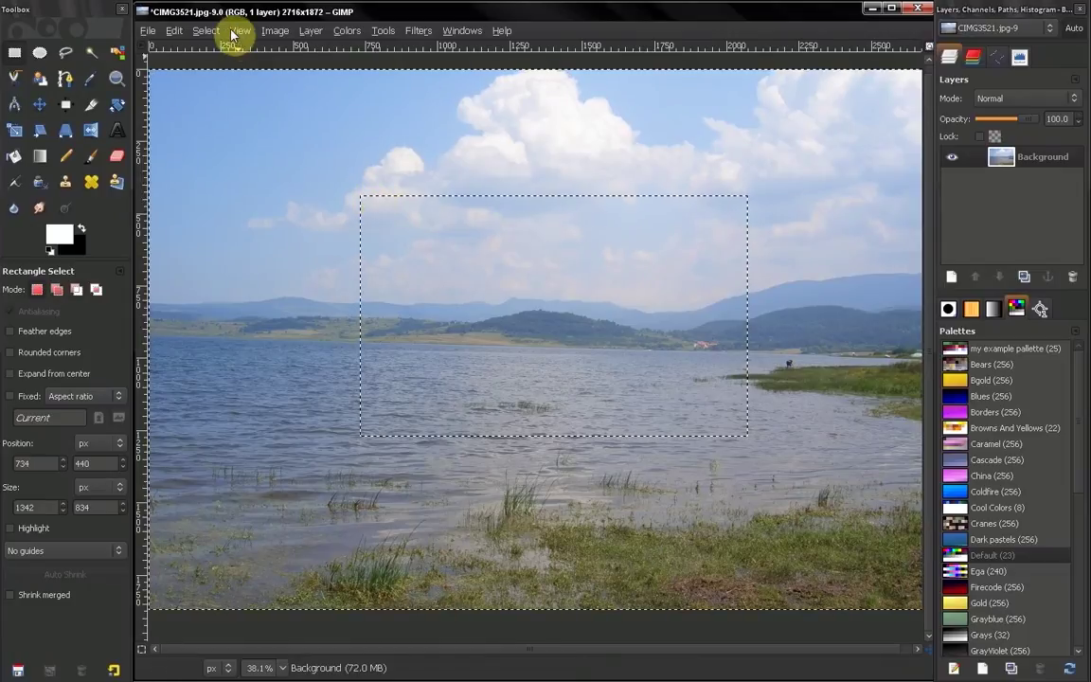
pyautogui.click(208, 31)
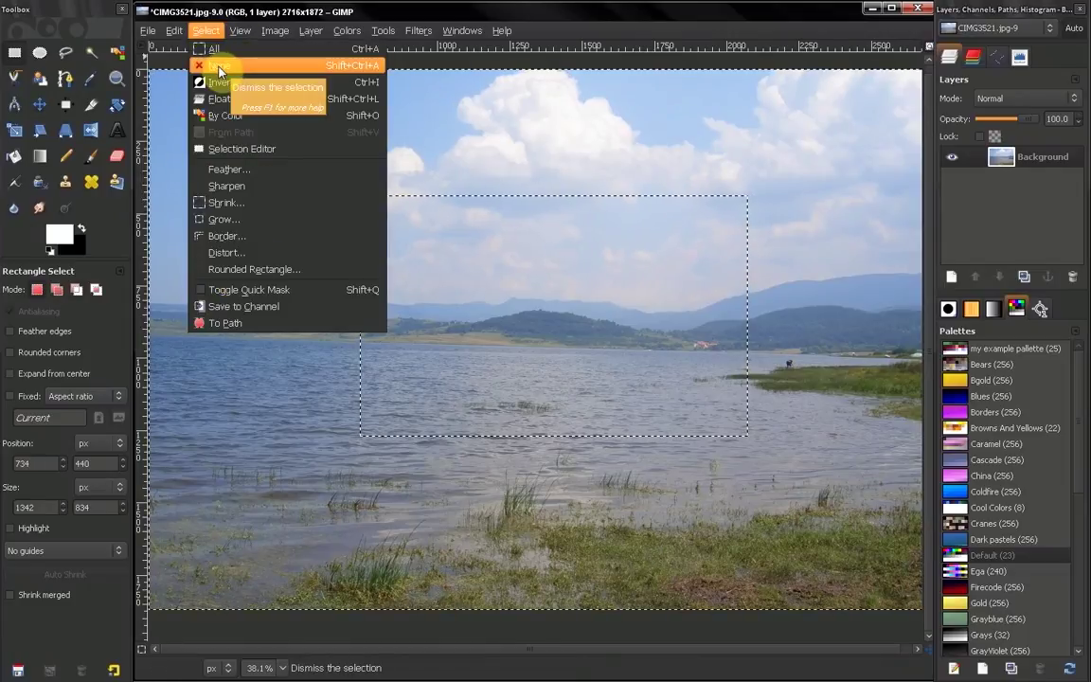
pyautogui.click(218, 66)
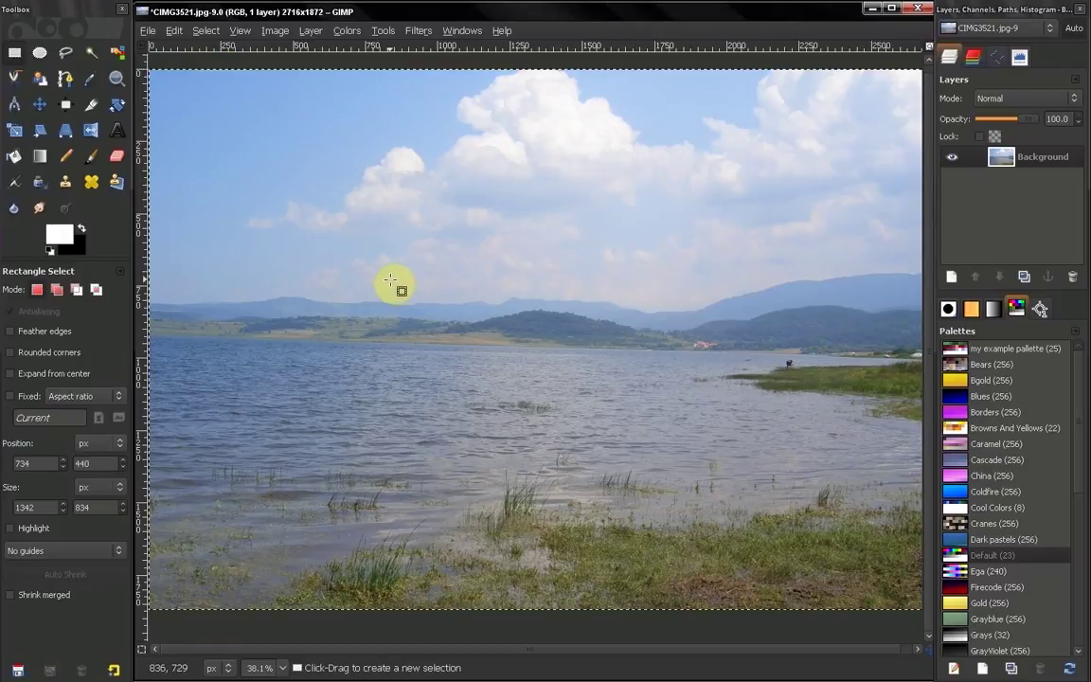
# Check the Select menu, fill outside the rectangle with black using Delete, then undo the fill.
pyautogui.click(198, 36)
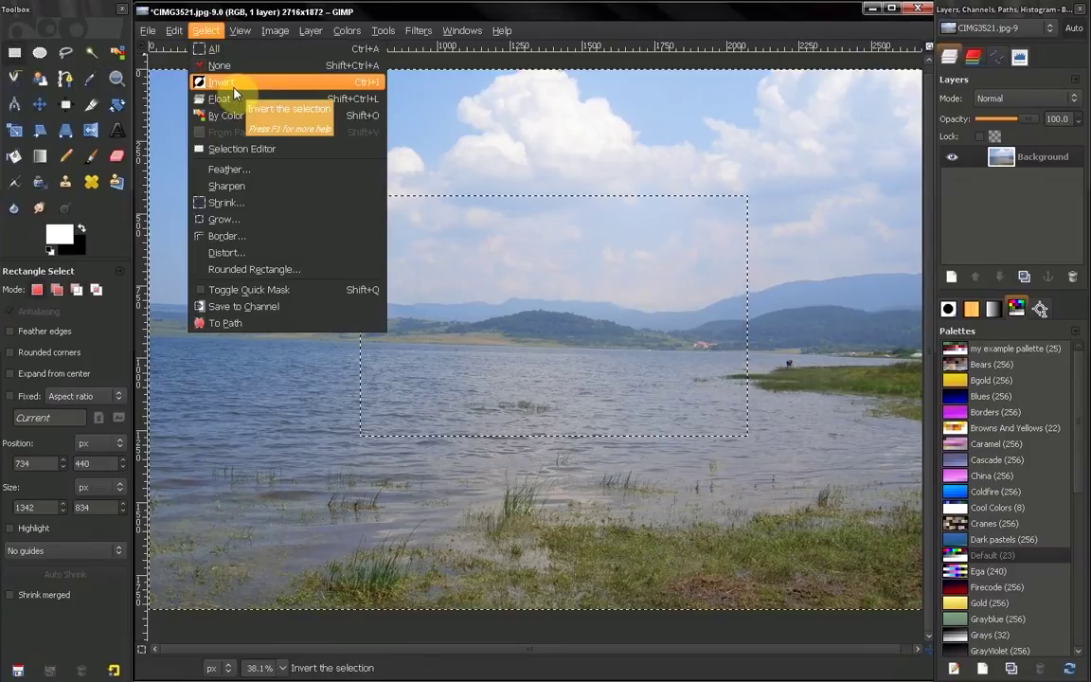
pyautogui.click(568, 25)
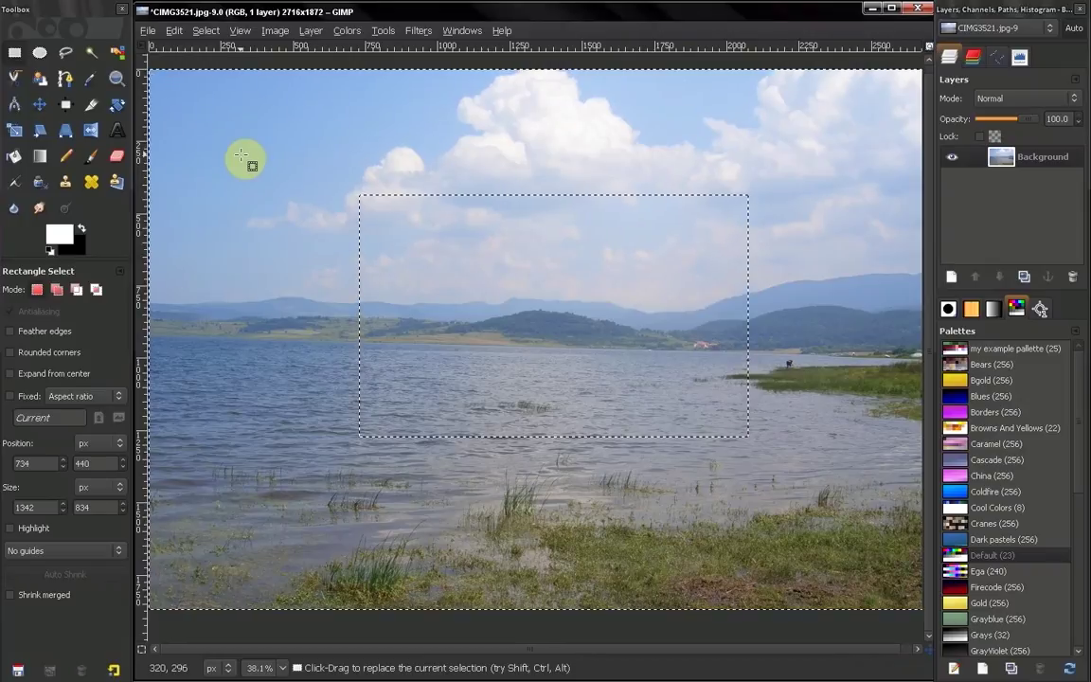
pyautogui.press('Delete')
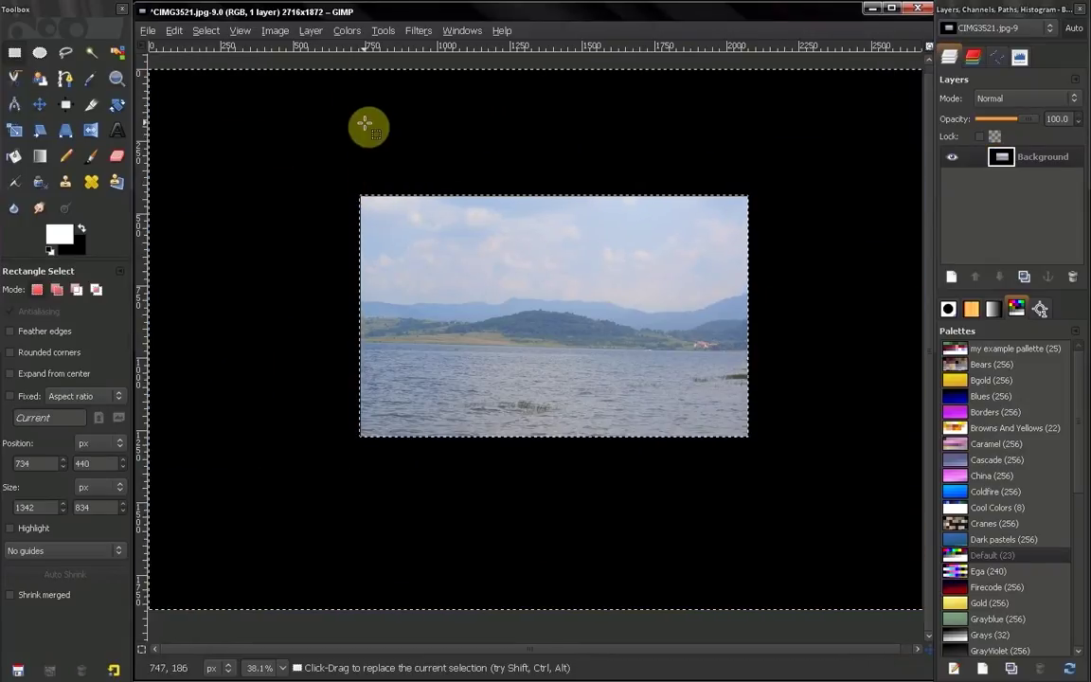
pyautogui.hotkey('ctrl', 'z')
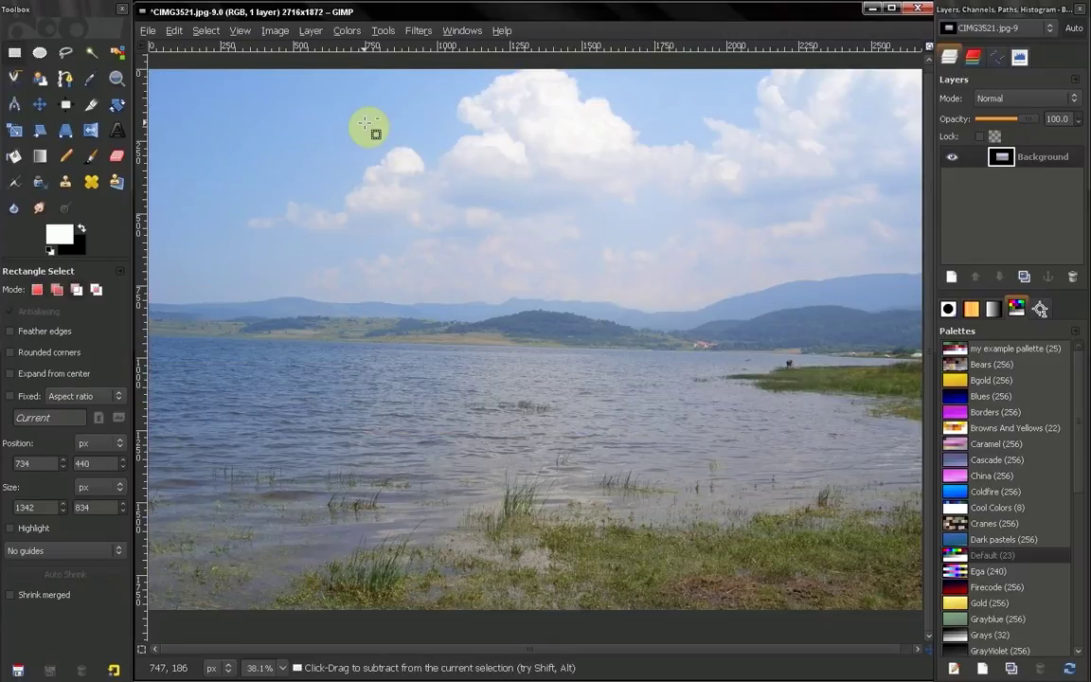
pyautogui.click(205, 31)
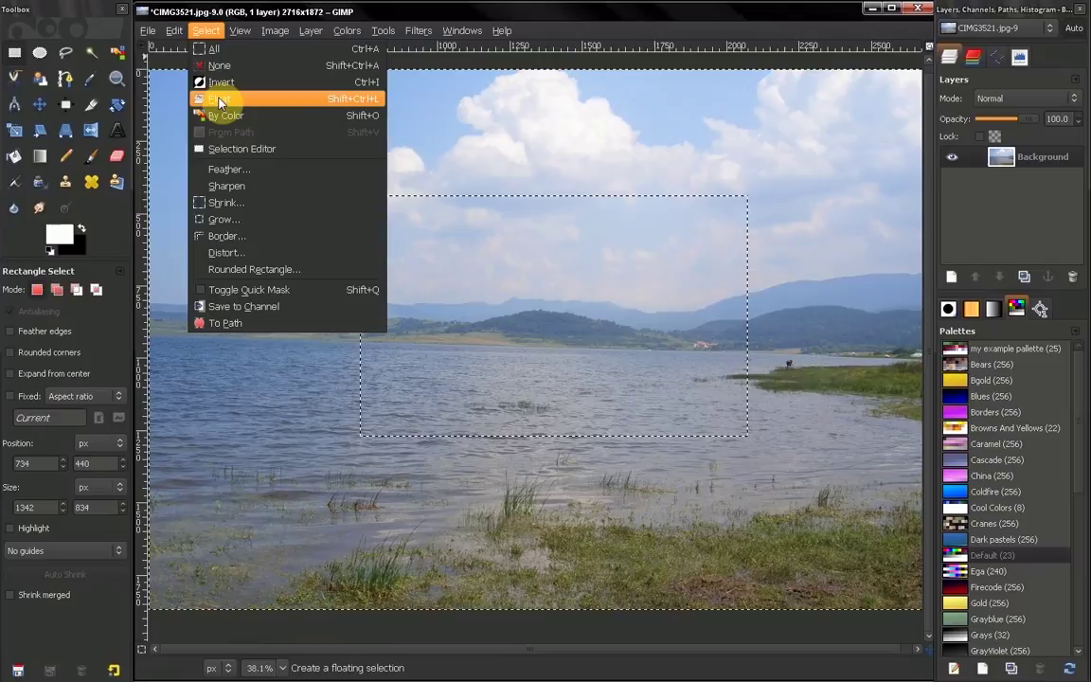
pyautogui.click(219, 101)
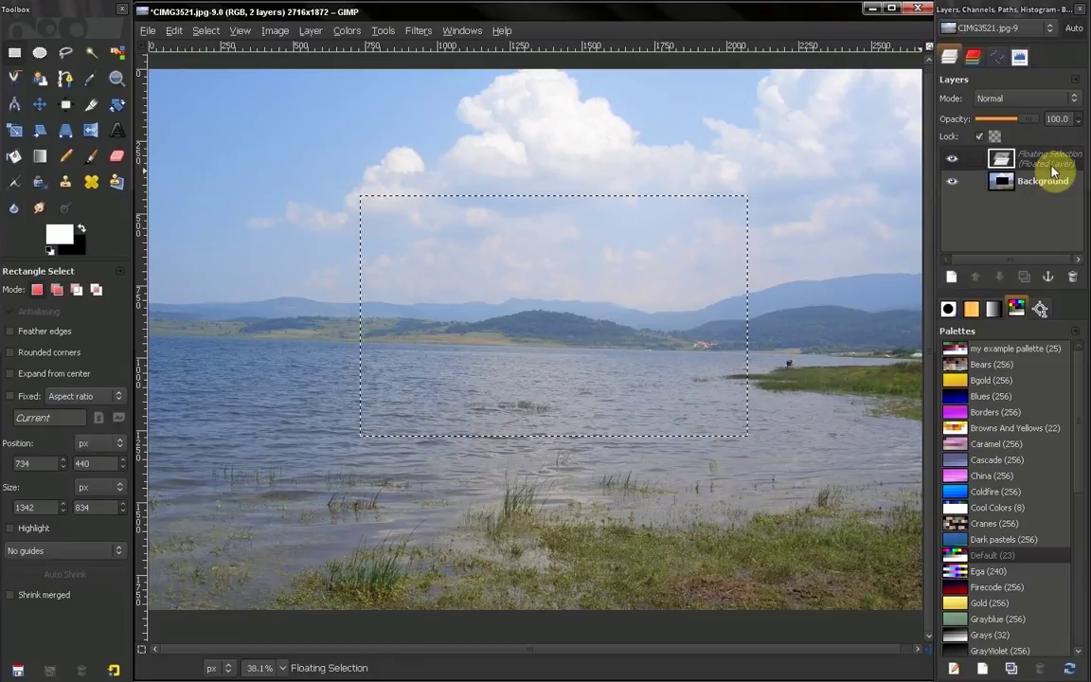
pyautogui.click(948, 278)
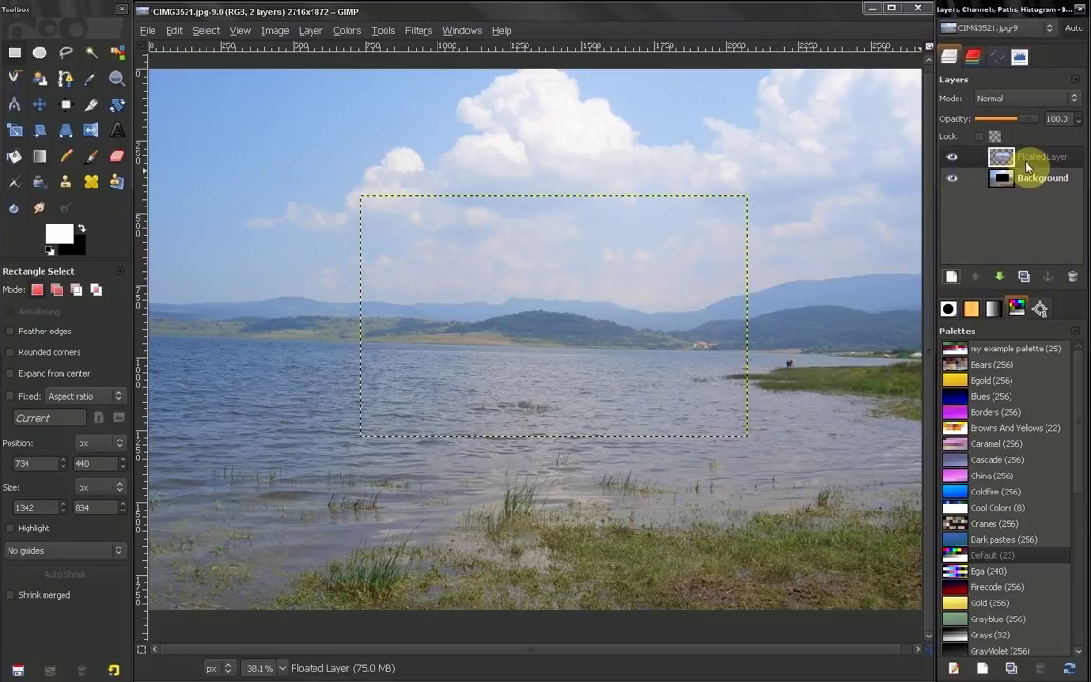
pyautogui.click(609, 243)
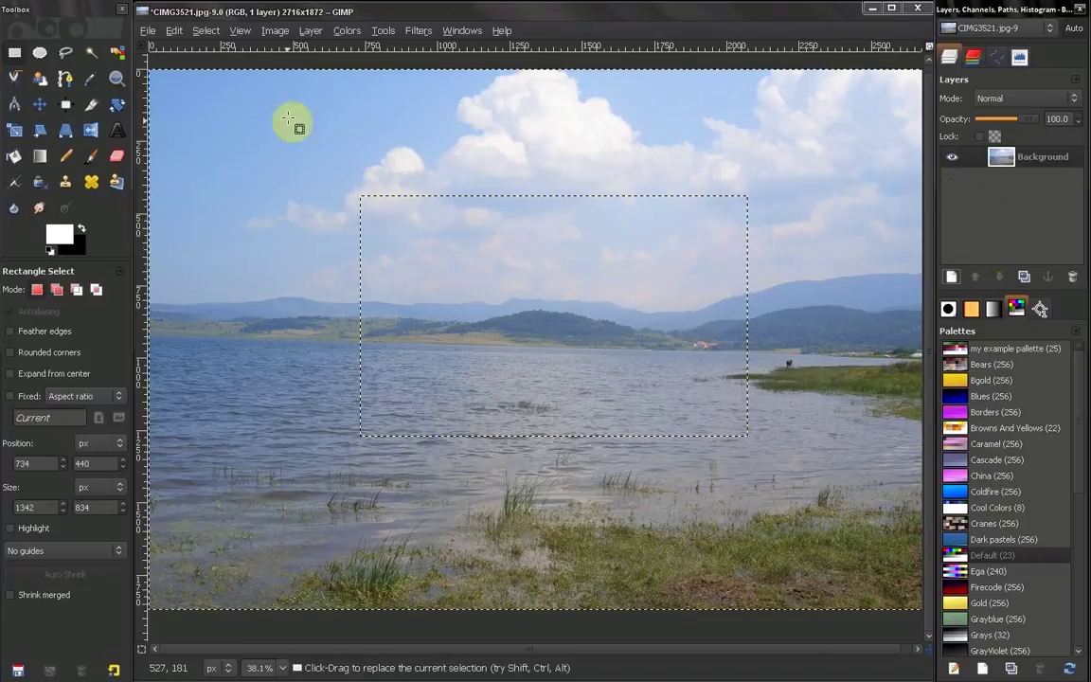
# Activate the Select by Color tool from the Select menu, then reopen the Select menu.
pyautogui.click(212, 30)
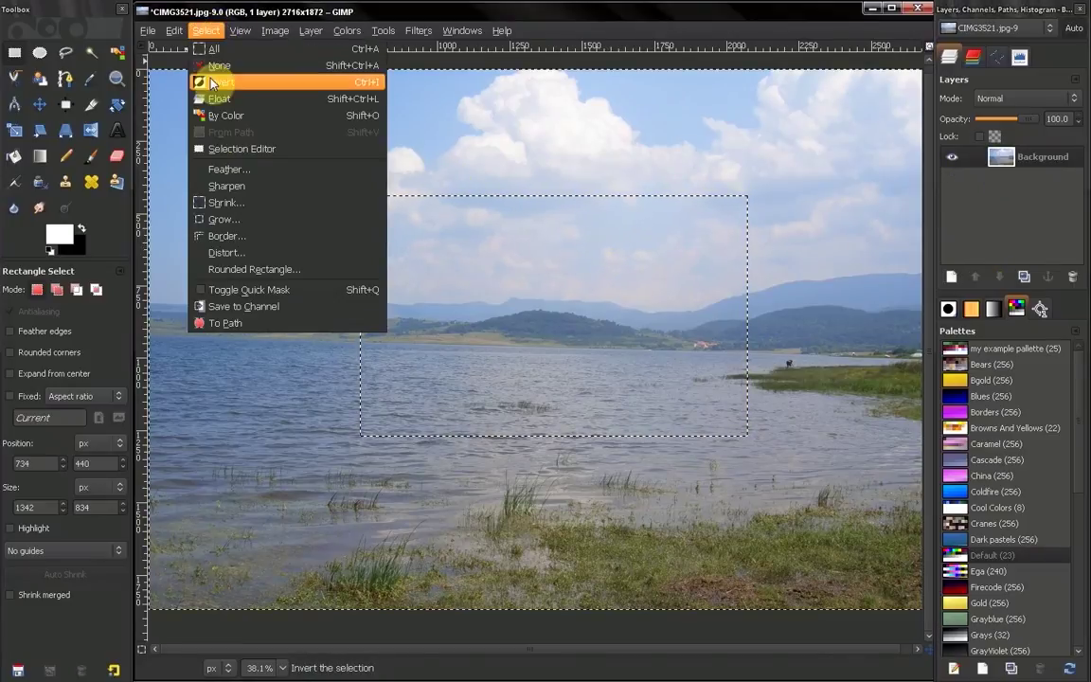
pyautogui.click(246, 118)
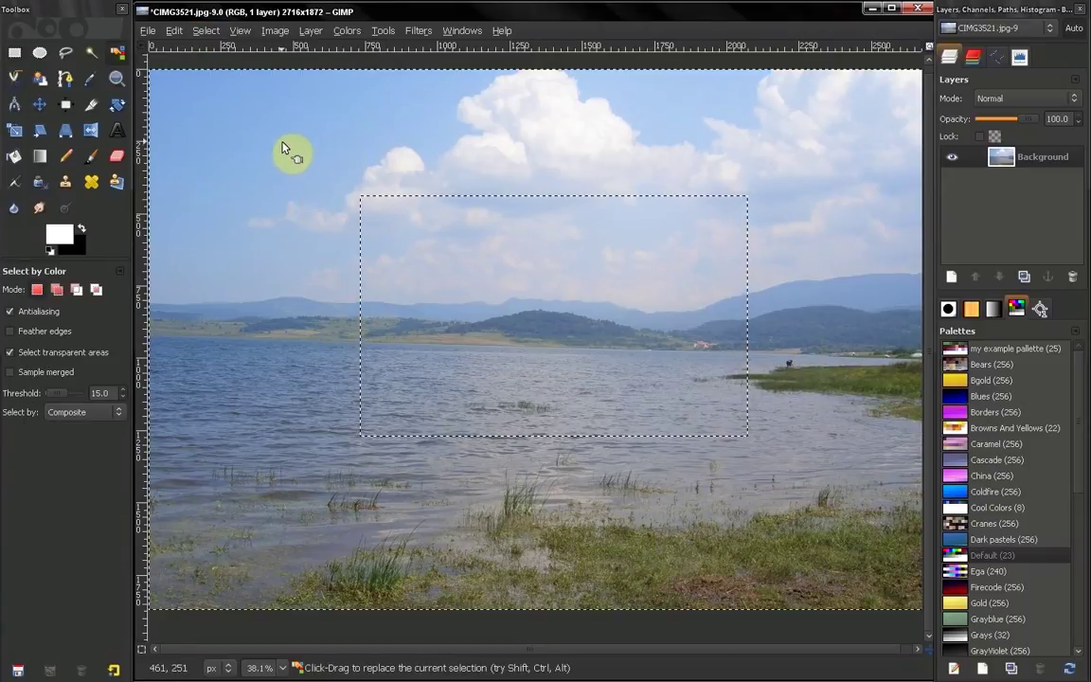
pyautogui.click(202, 32)
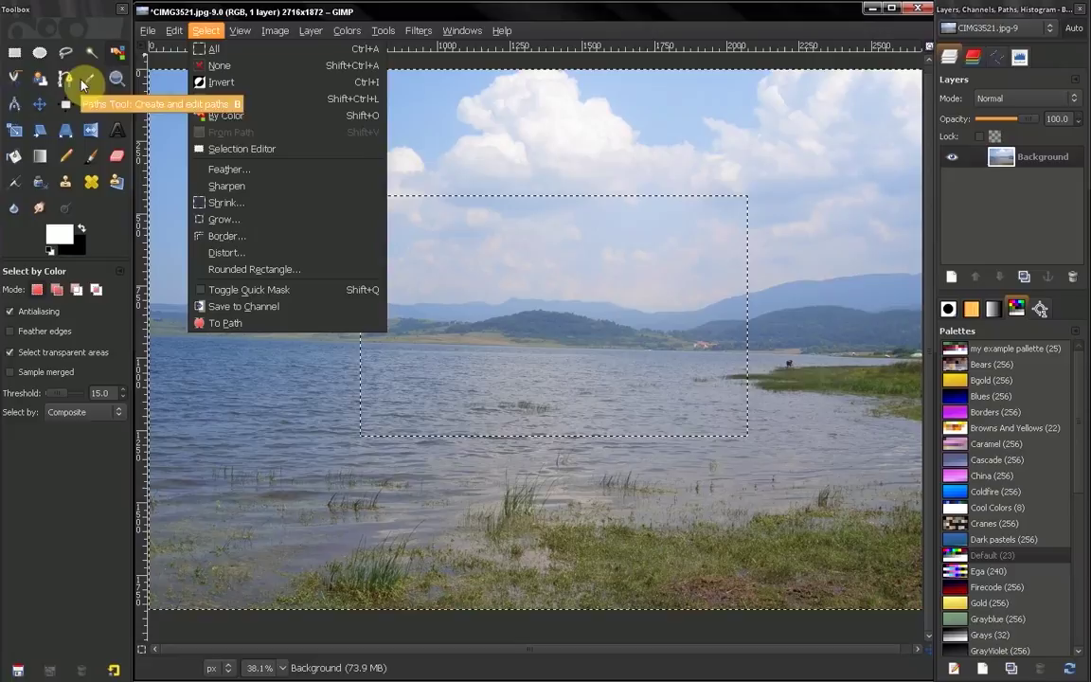
# Open, reposition and close the Selection Editor, then dismiss the Select menu without choosing anything.
pyautogui.click(224, 148)
pyautogui.moveTo(243, 44); pyautogui.dragTo(277, 60)
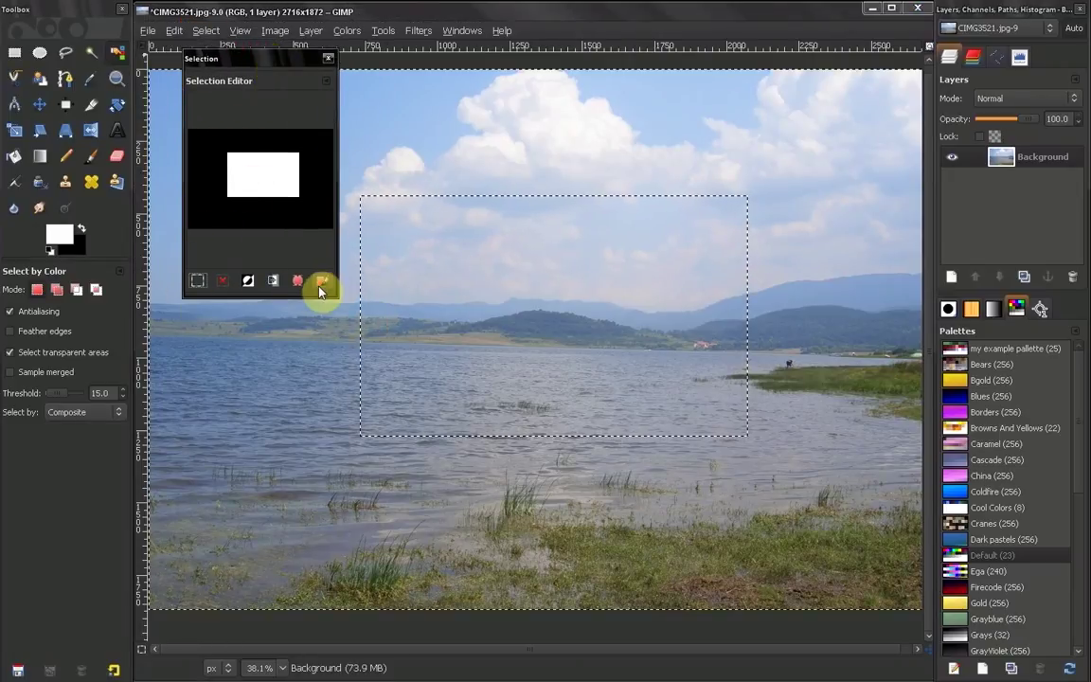
pyautogui.click(327, 58)
pyautogui.click(206, 30)
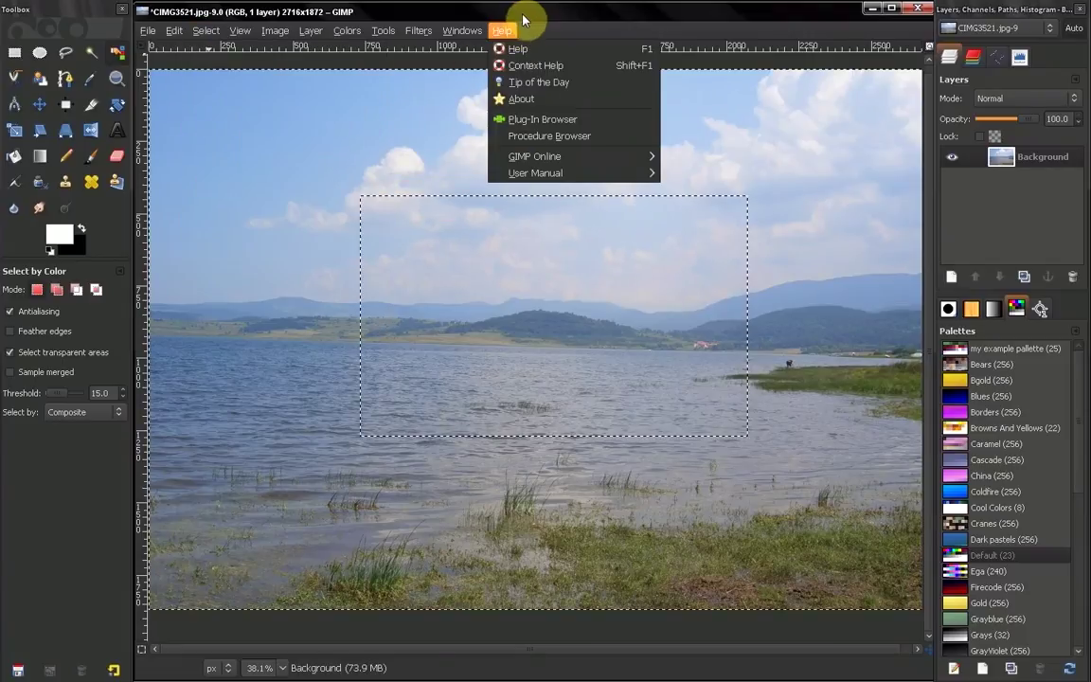
pyautogui.click(524, 17)
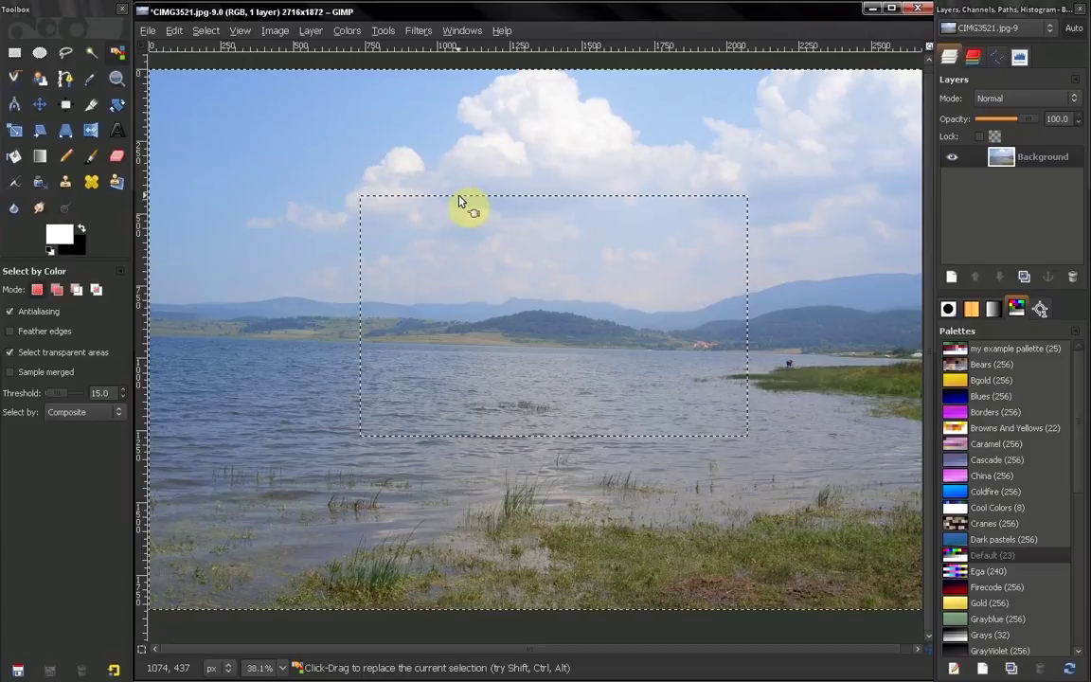
# Fill the rectangle selection with black via Fill with BG Color, deselect to view it, then undo.
pyautogui.click(174, 31)
pyautogui.click(213, 272)
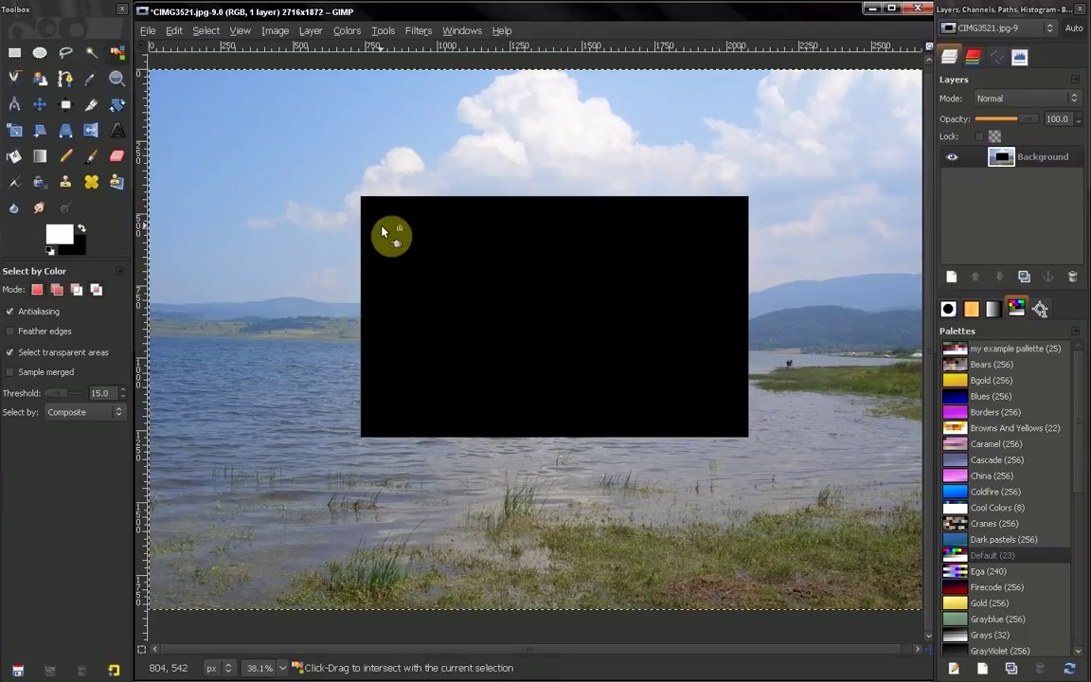
pyautogui.hotkey('ctrl', 'shift', 'a')
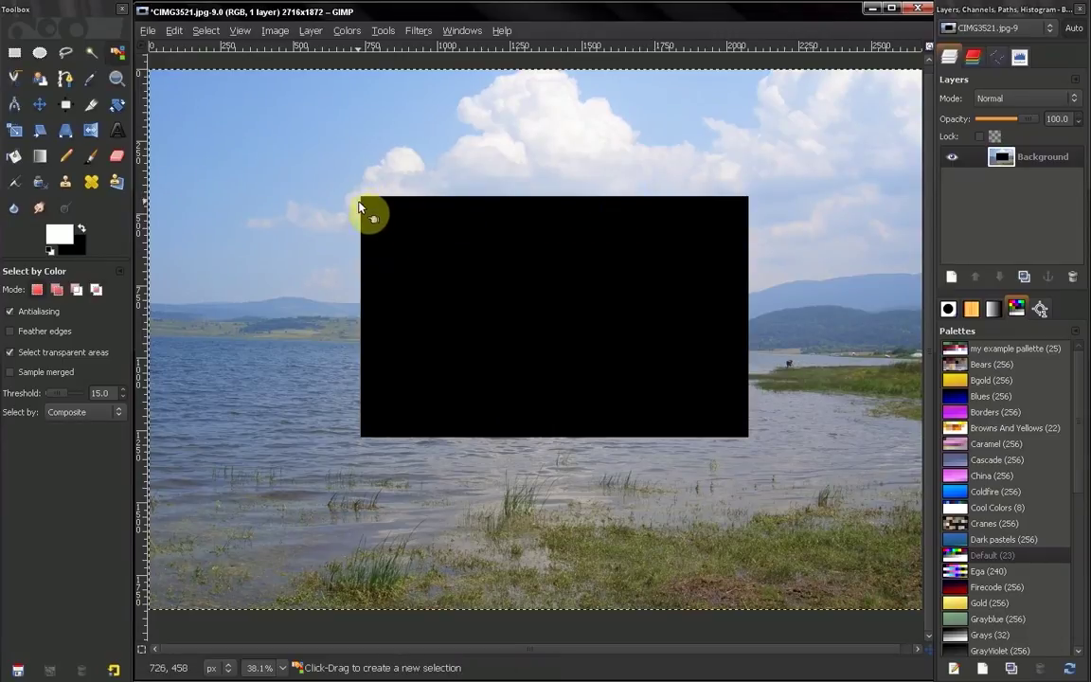
pyautogui.hotkey('ctrl', 'z')
pyautogui.hotkey('ctrl', 'z')
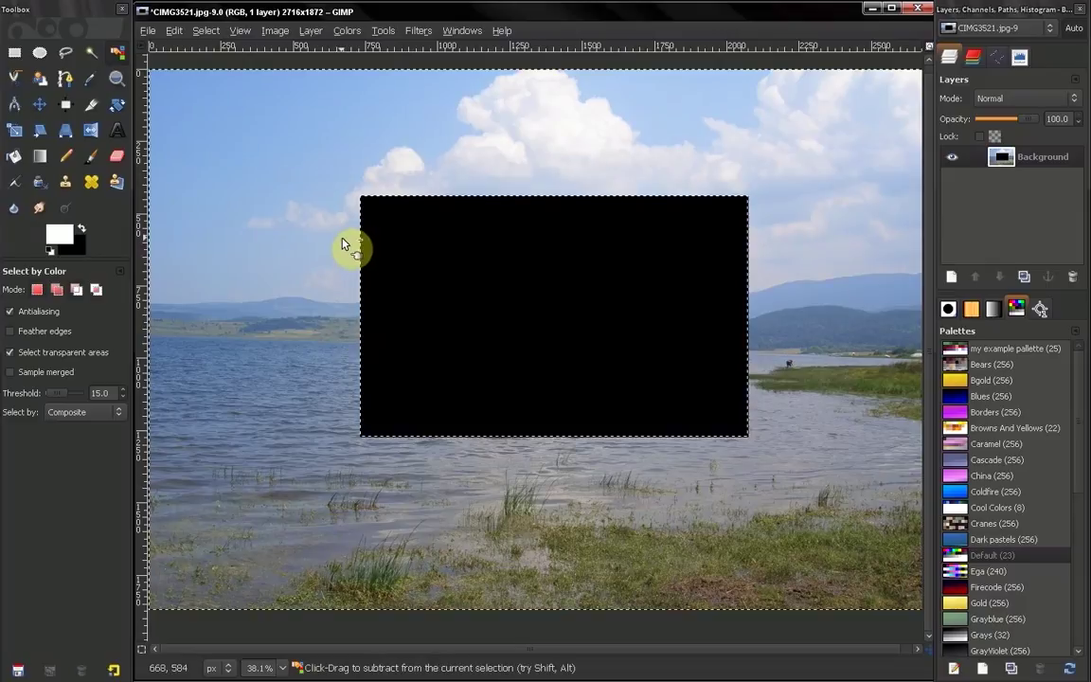
pyautogui.click(204, 31)
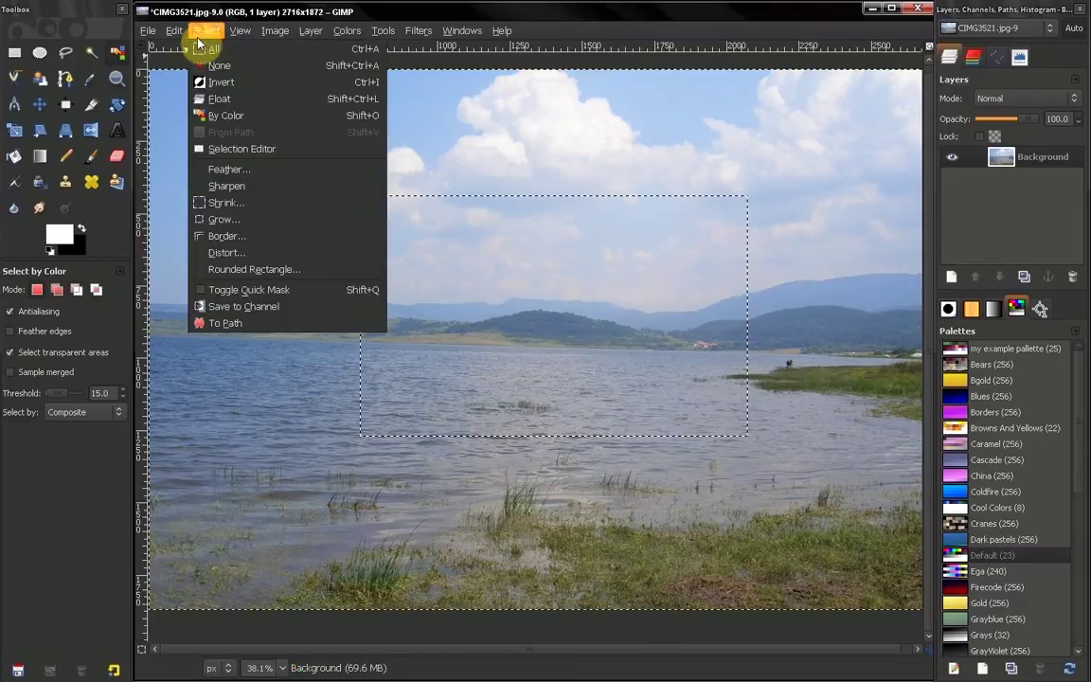
# Feather the rectangle by 34 px, fill it black to preview soft edges, deselect, then undo the fill.
pyautogui.click(233, 176)
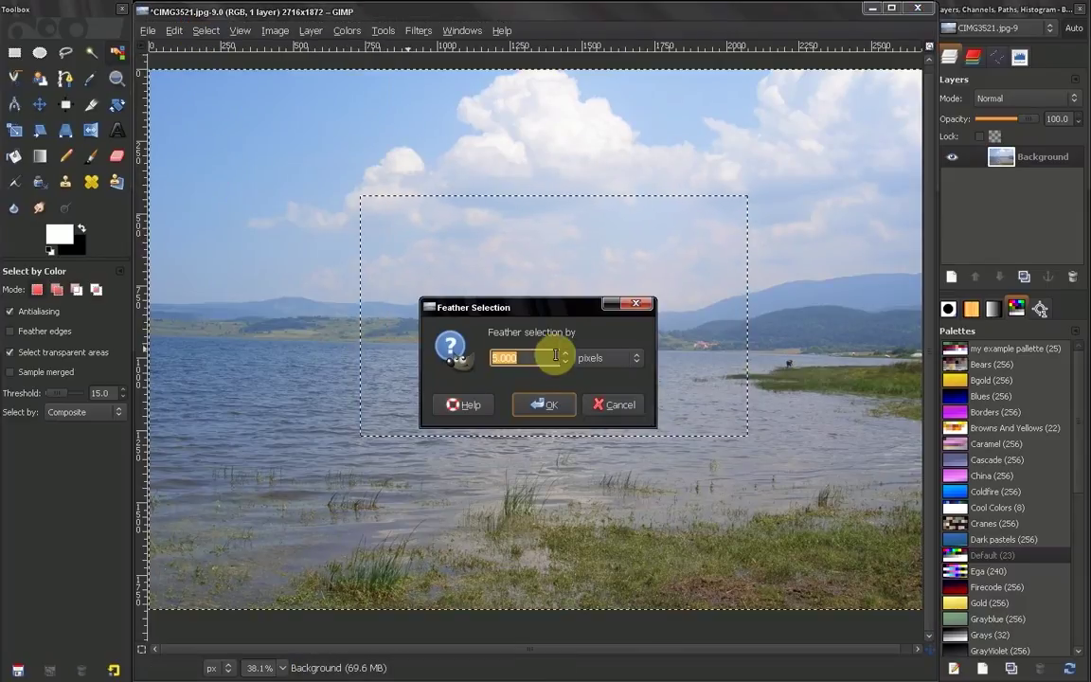
pyautogui.click(545, 404)
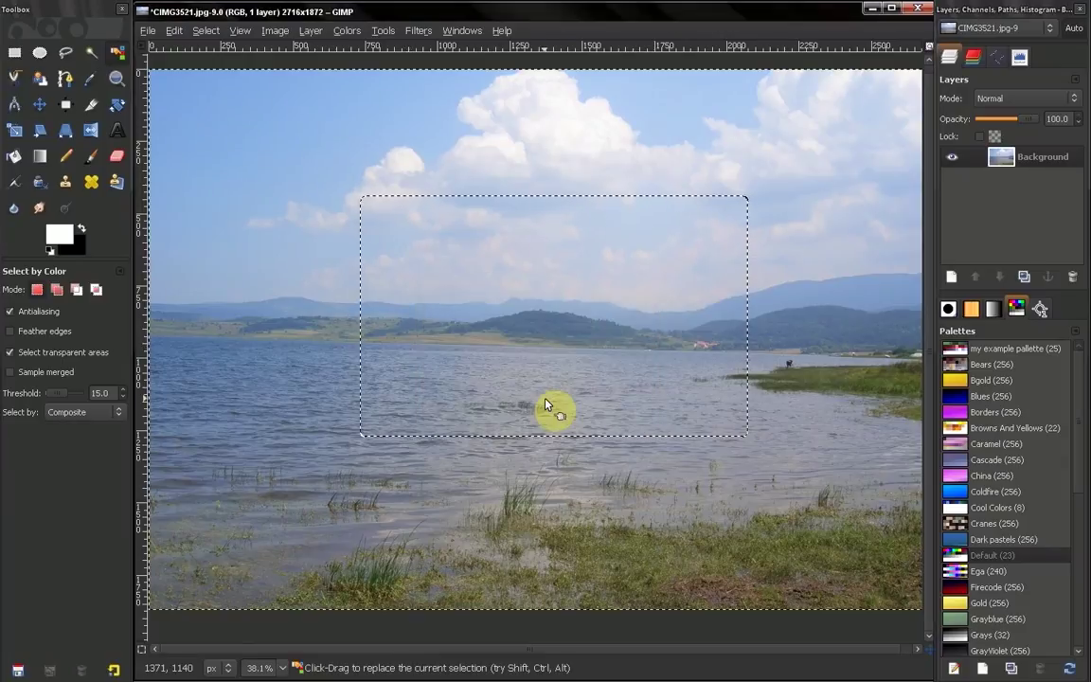
pyautogui.click(176, 32)
pyautogui.click(228, 274)
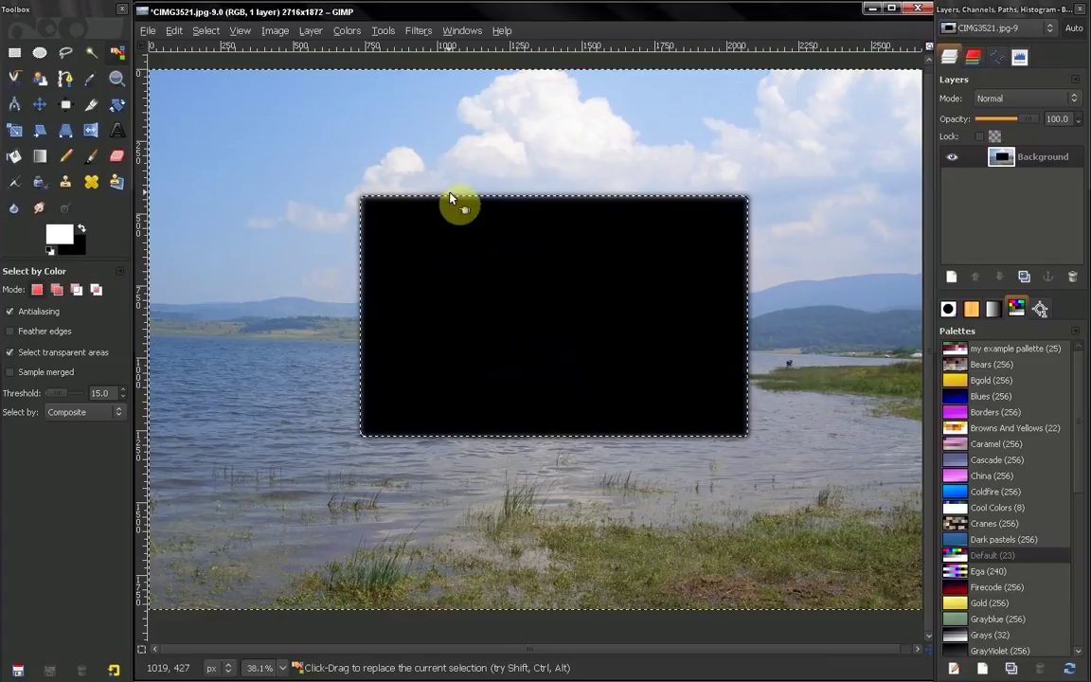
pyautogui.hotkey('ctrl', 'shift', 'a')
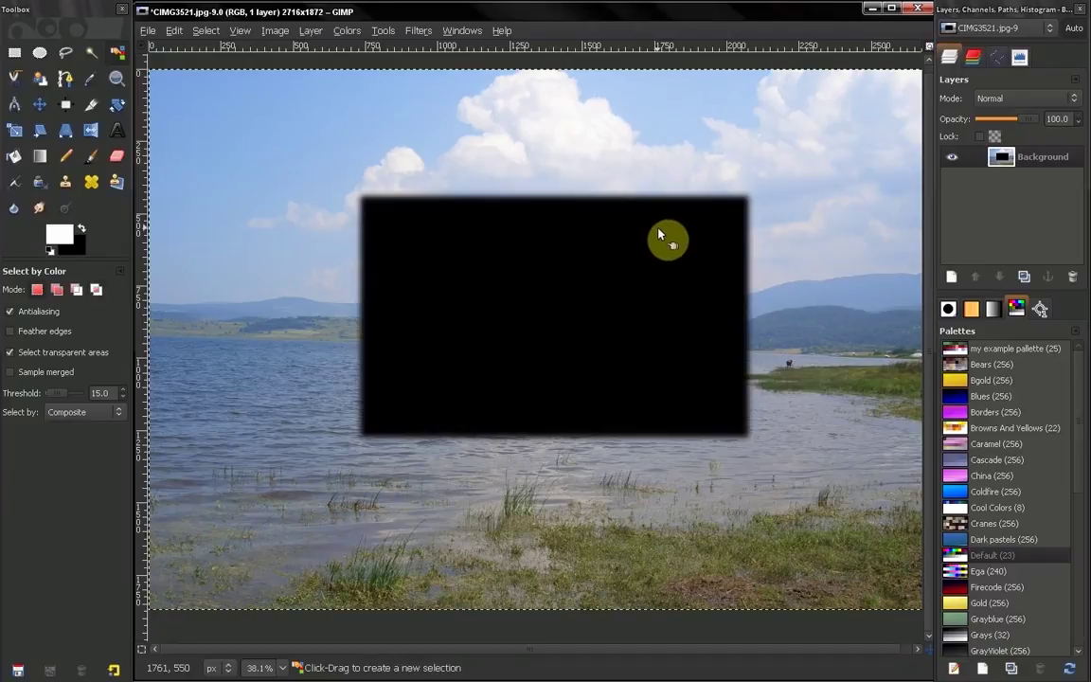
pyautogui.hotkey('ctrl', 'z')
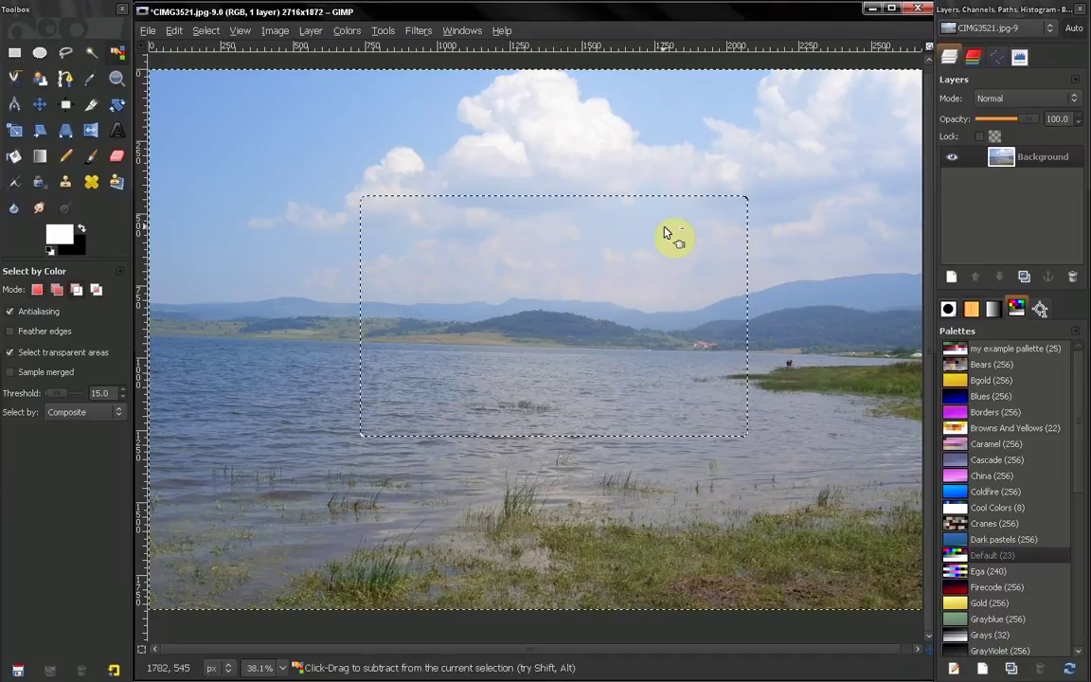
# Undo the feather on the rectangle selection and bring up the Select menu.
pyautogui.hotkey('ctrl', 'z')
pyautogui.hotkey('ctrl', 'z')
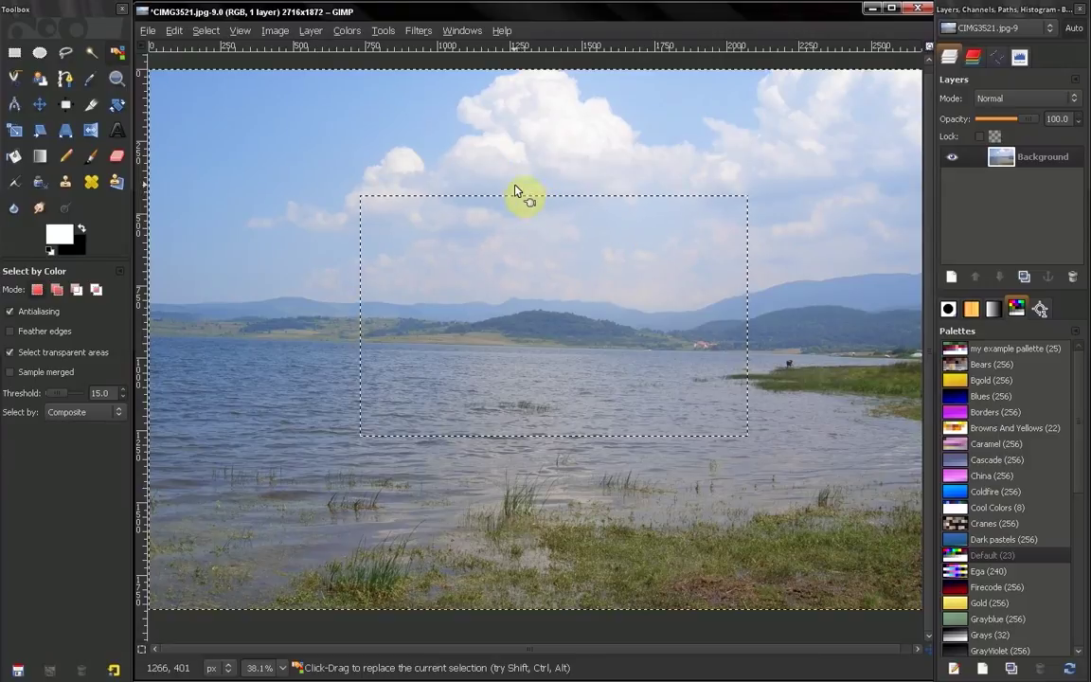
pyautogui.click(210, 31)
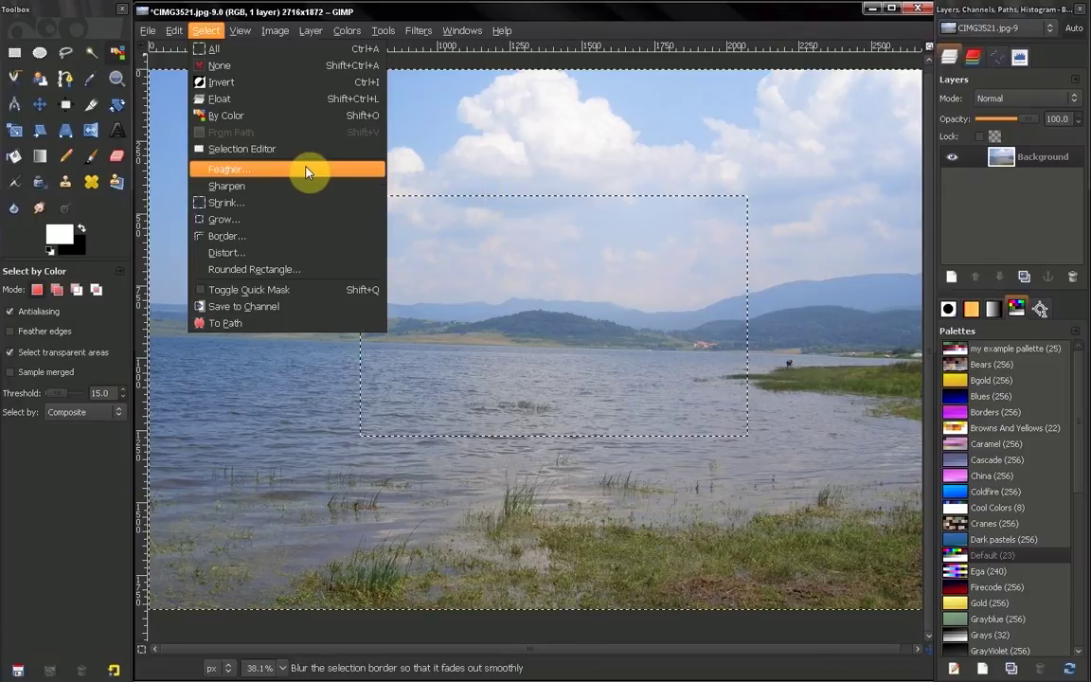
# Grow the rectangle selection and stroke its edge with an 11-pixel white line.
pyautogui.click(262, 221)
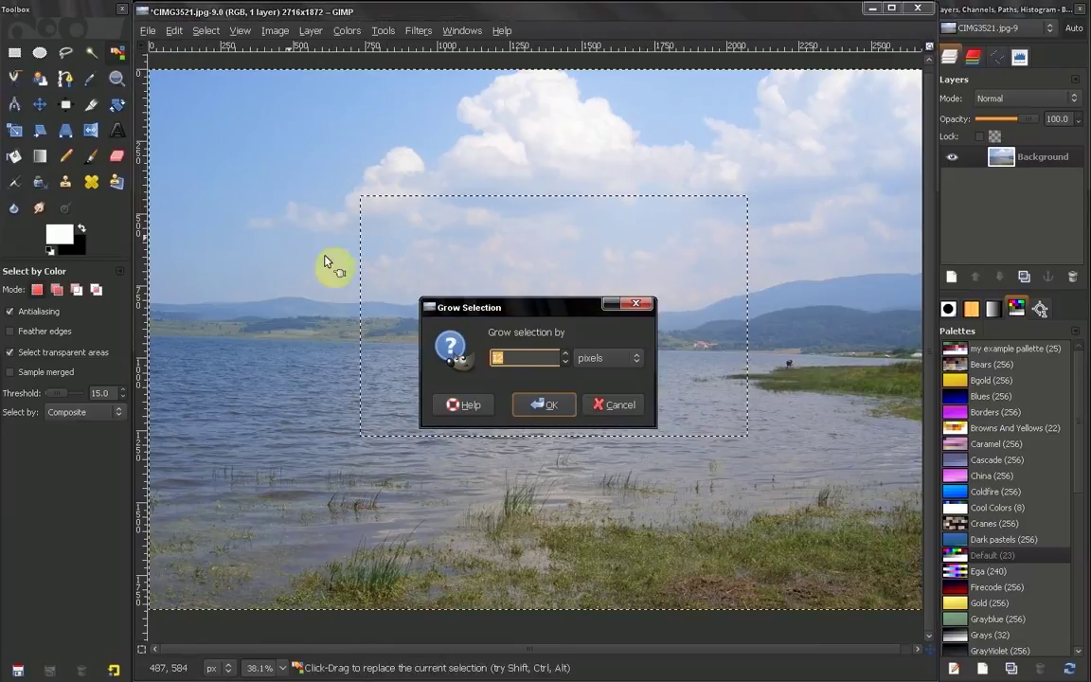
pyautogui.click(547, 409)
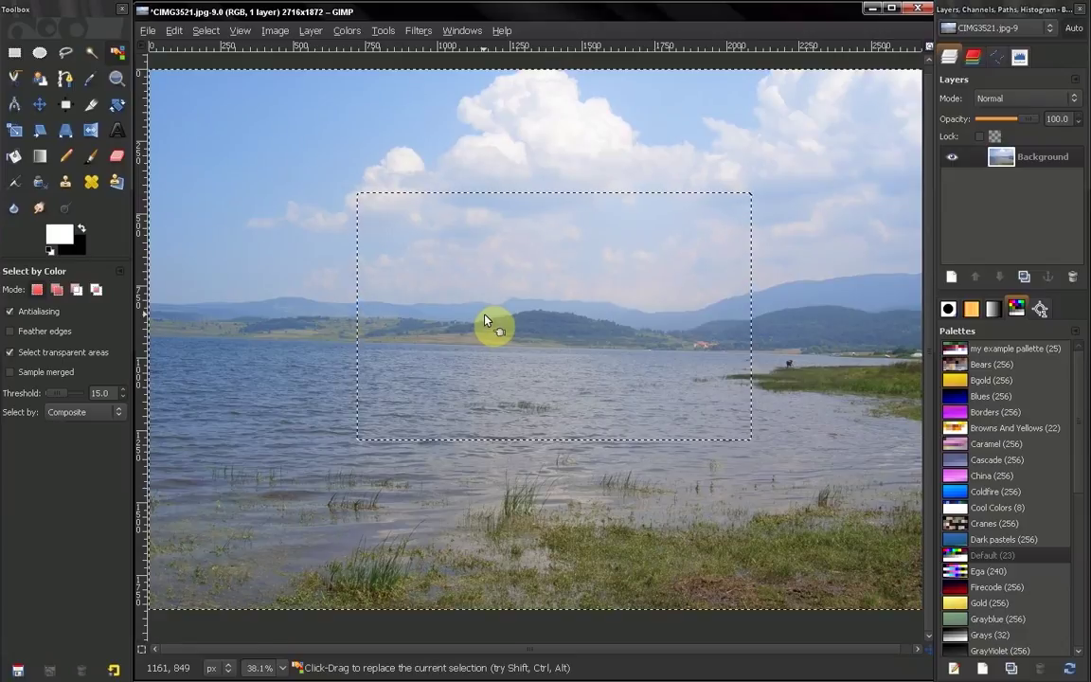
pyautogui.click(175, 31)
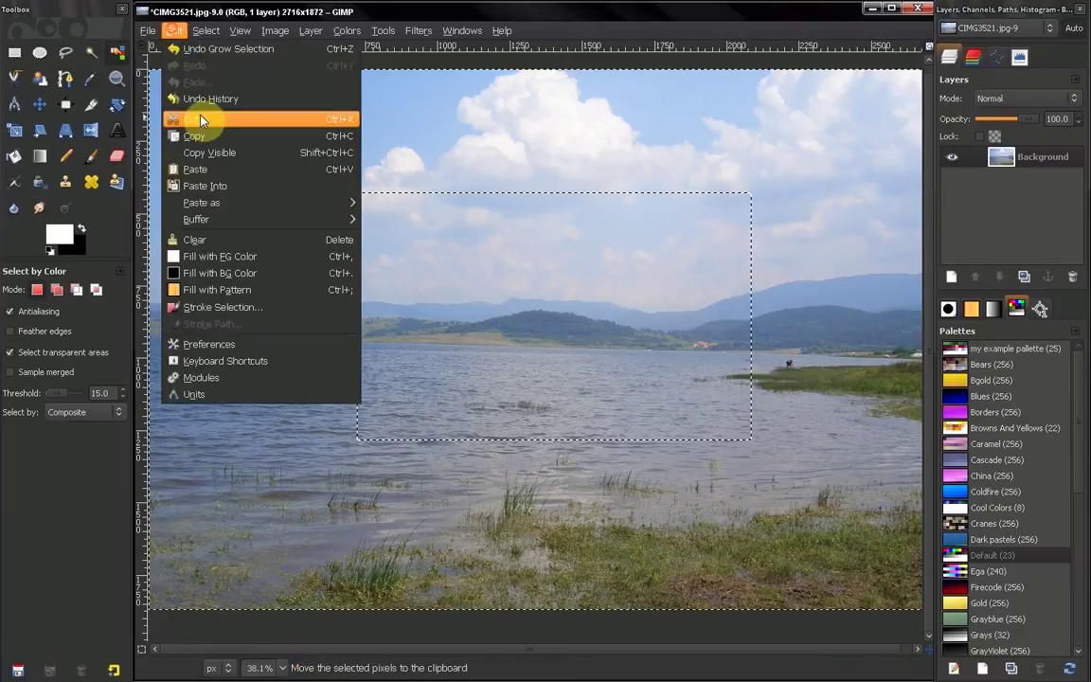
pyautogui.click(227, 307)
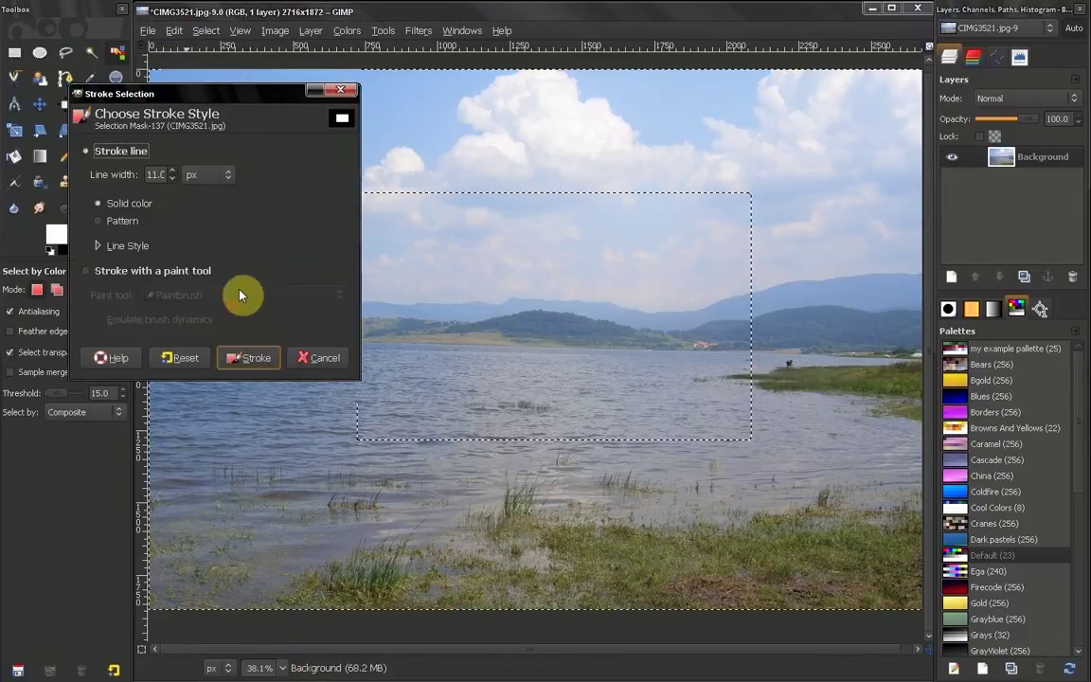
pyautogui.click(248, 358)
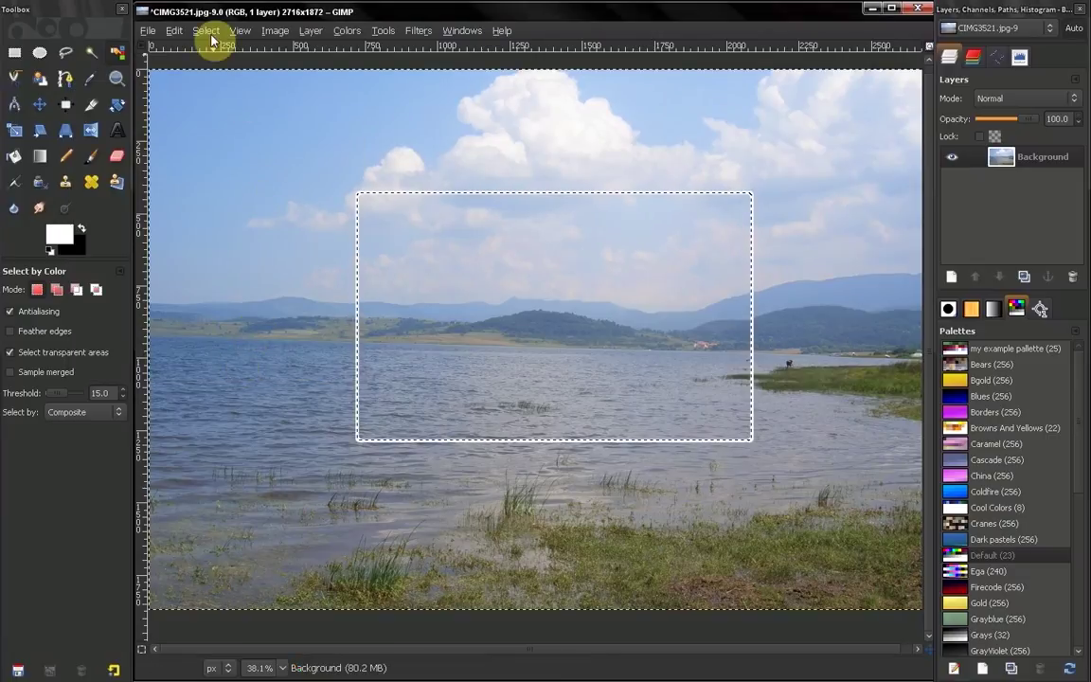
# Shrink the selection by 21 pixels.
pyautogui.click(174, 31)
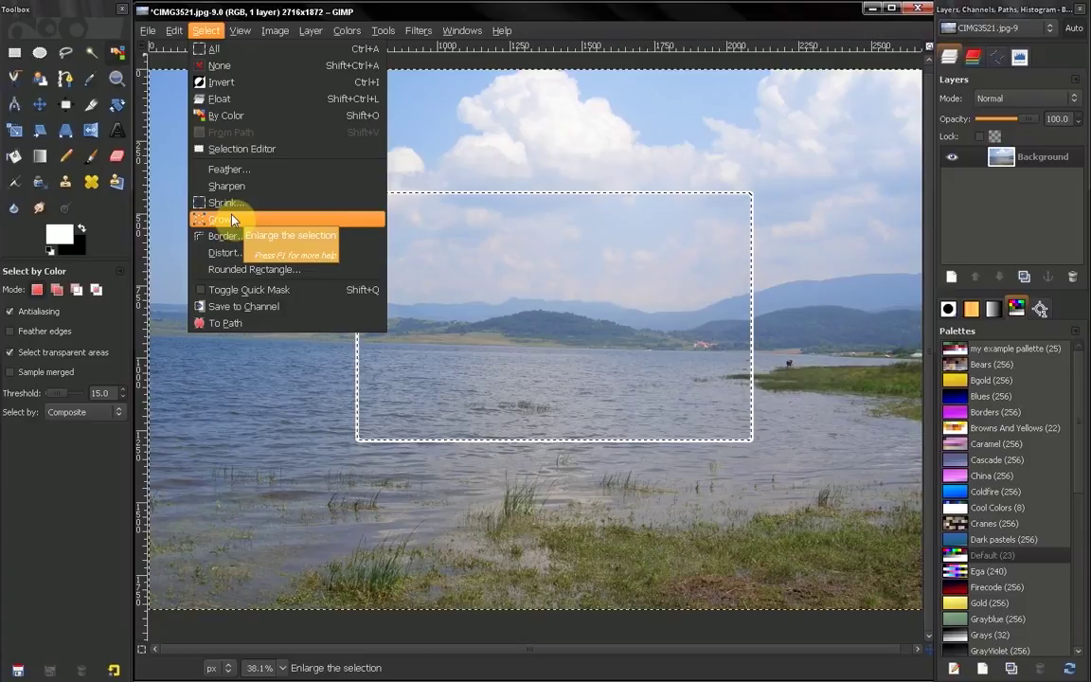
pyautogui.click(208, 202)
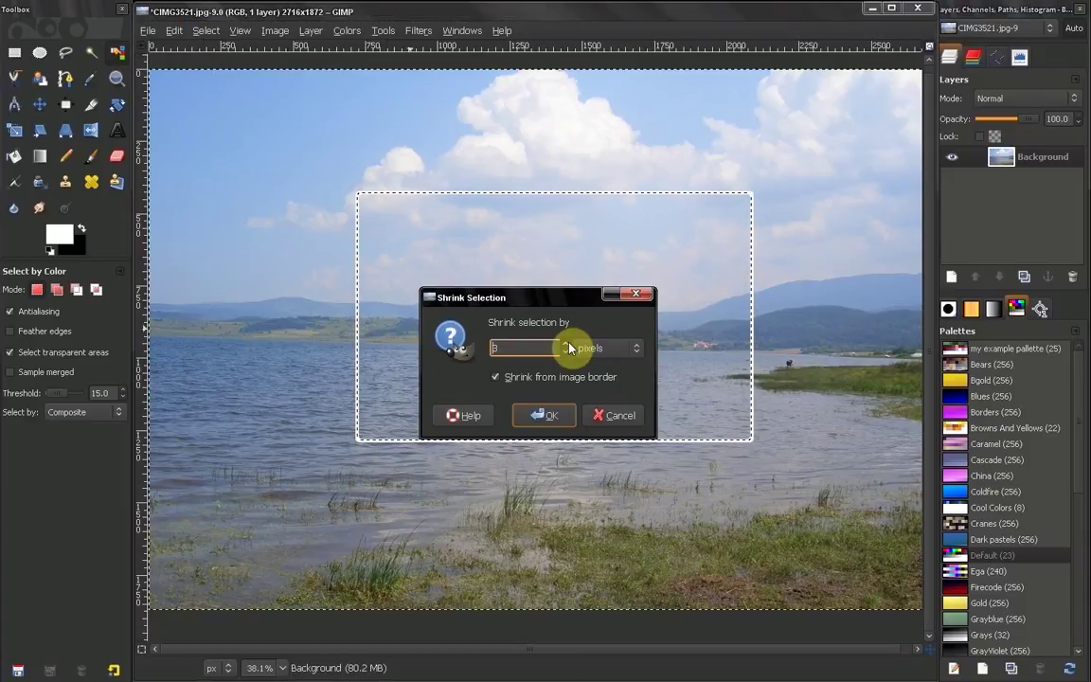
pyautogui.write('21')
pyautogui.click(559, 415)
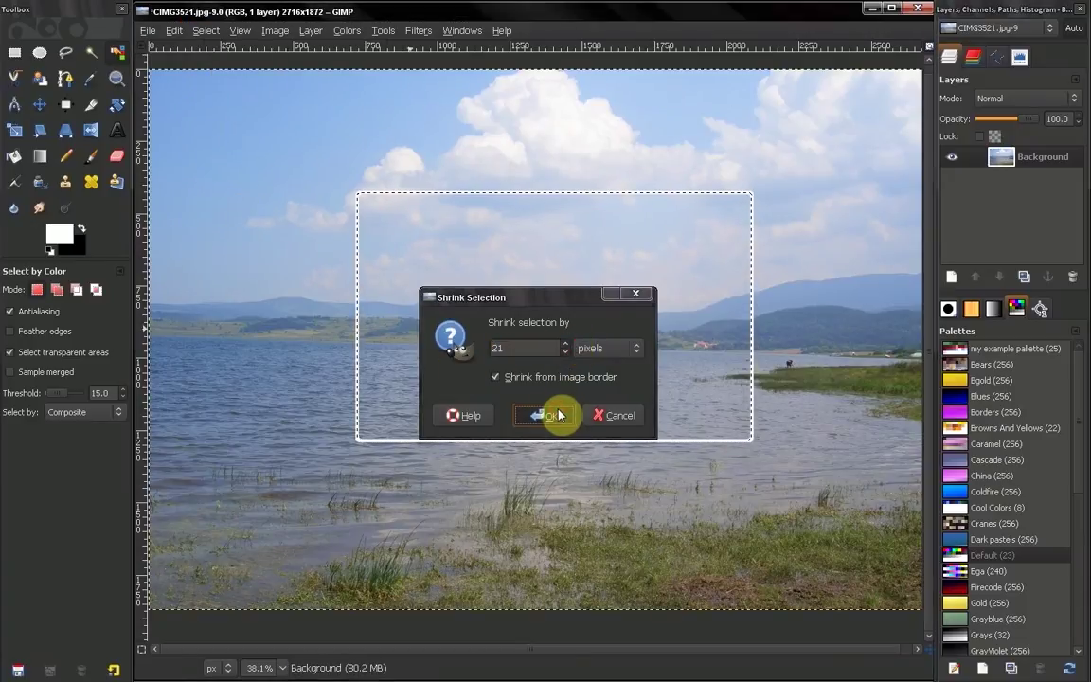
# Stroke the shrunken selection with a white line, deselect, then undo the stroke.
pyautogui.click(174, 31)
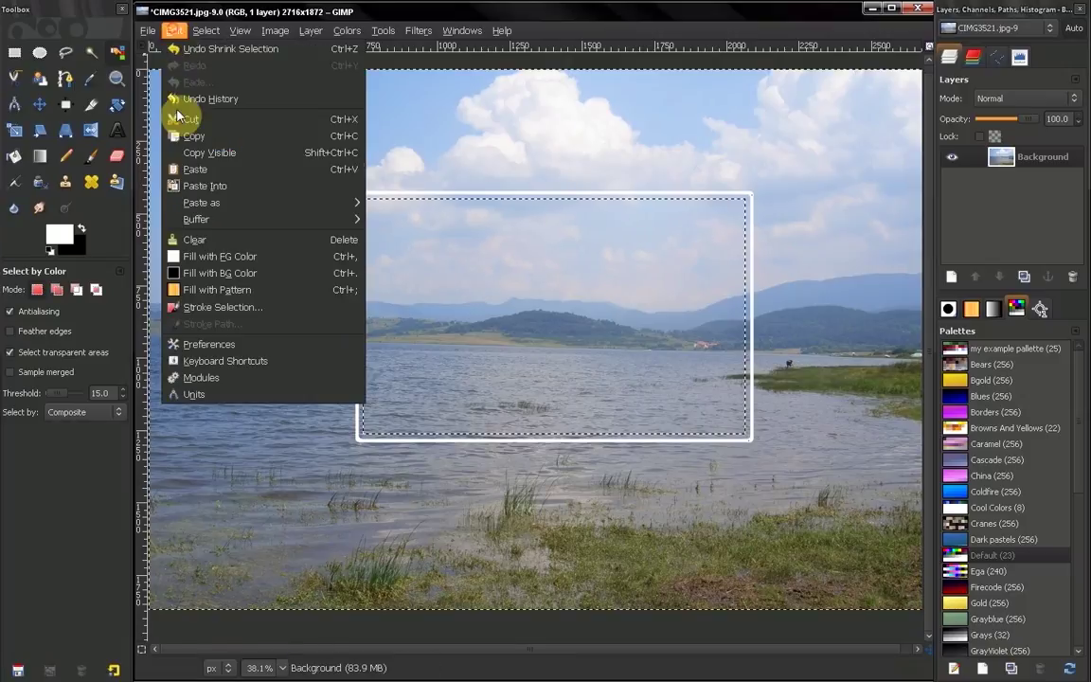
pyautogui.click(214, 305)
pyautogui.click(278, 402)
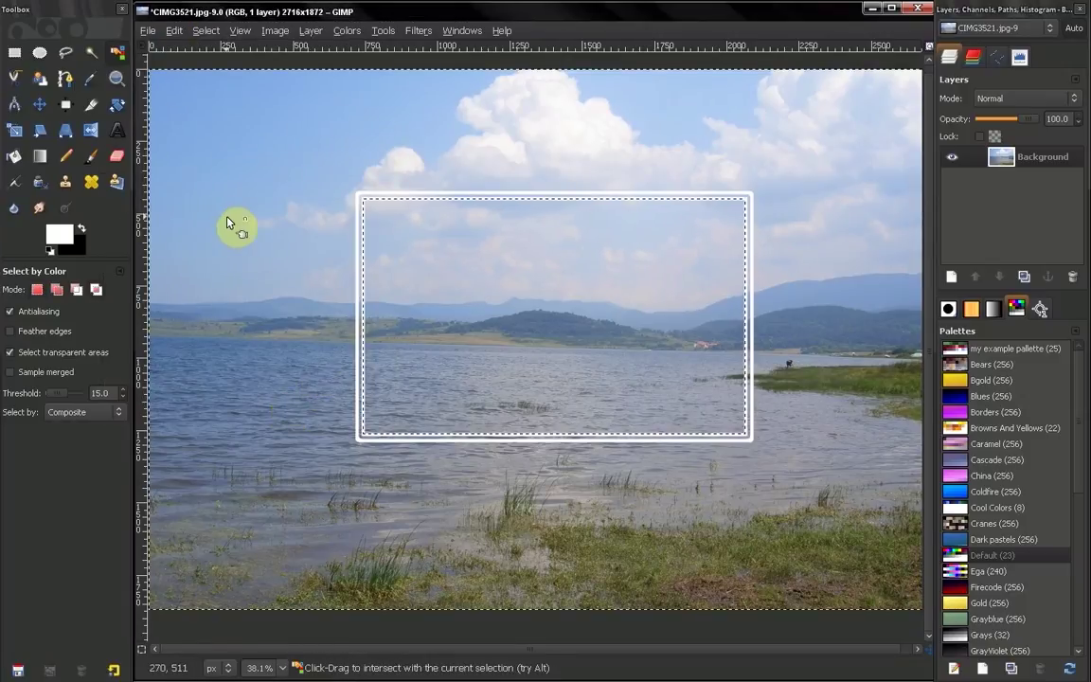
pyautogui.hotkey('shift', 'ctrl', 'a')
pyautogui.hotkey('ctrl', 'z')
pyautogui.hotkey('ctrl', 'z')
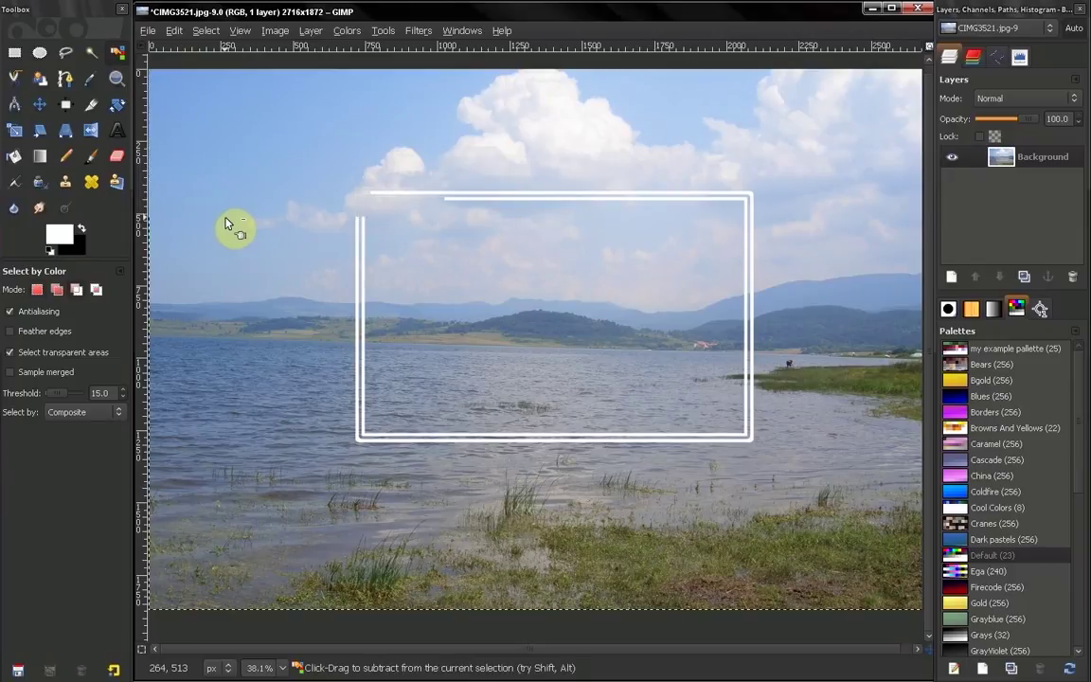
pyautogui.click(203, 30)
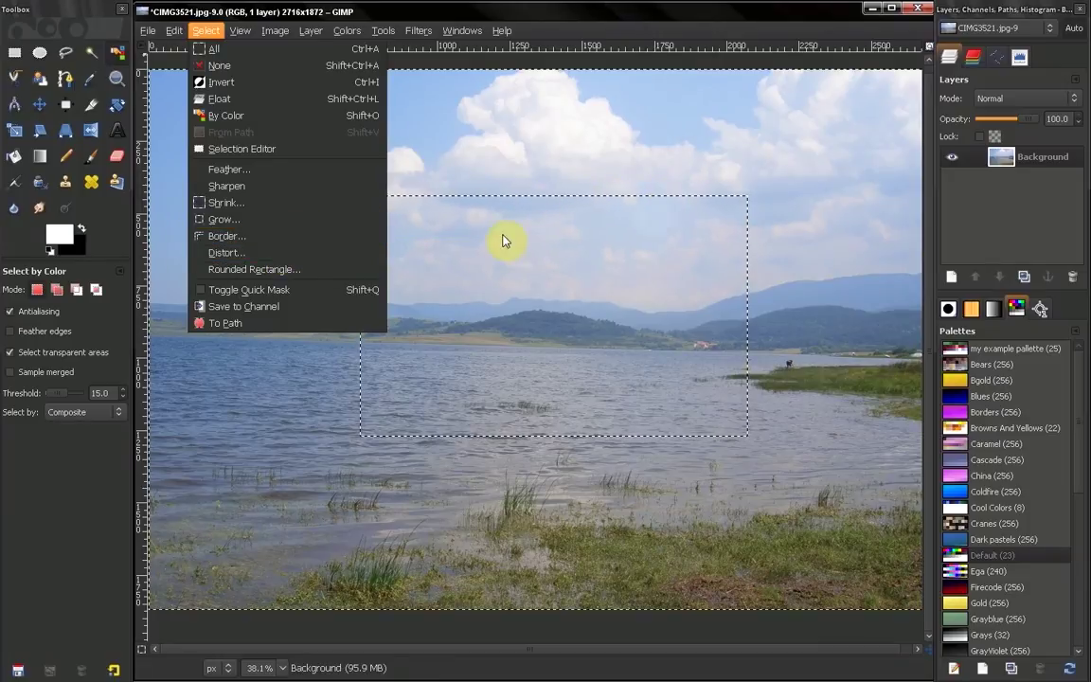
pyautogui.click(284, 269)
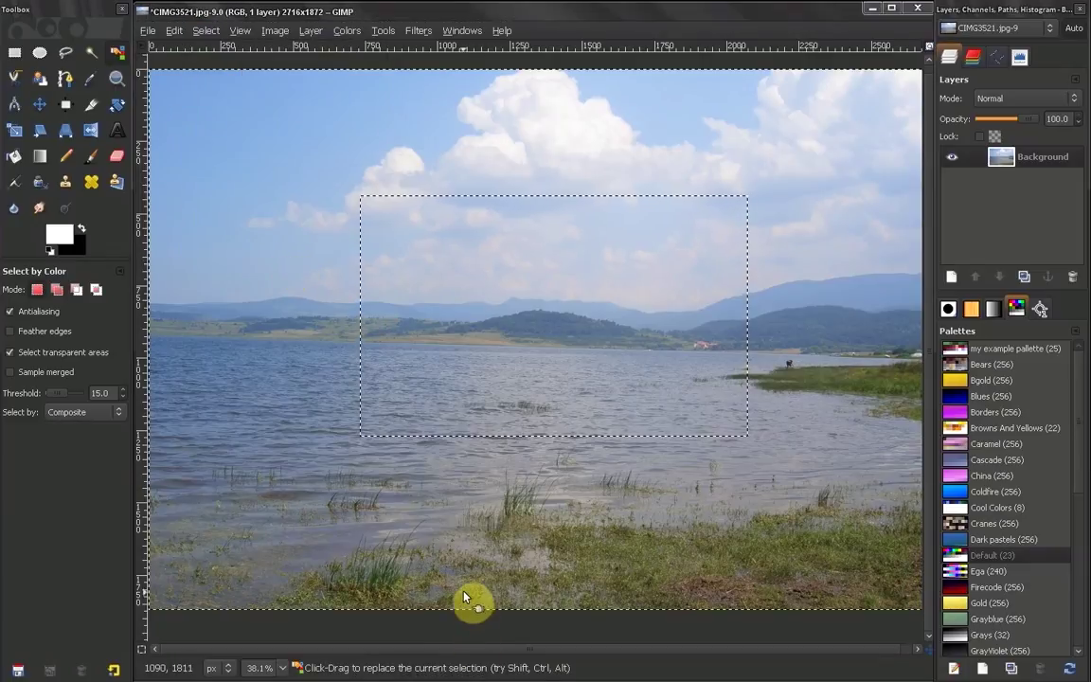
pyautogui.hotkey('alt', 'Tab')
pyautogui.hotkey('alt', 'Tab')
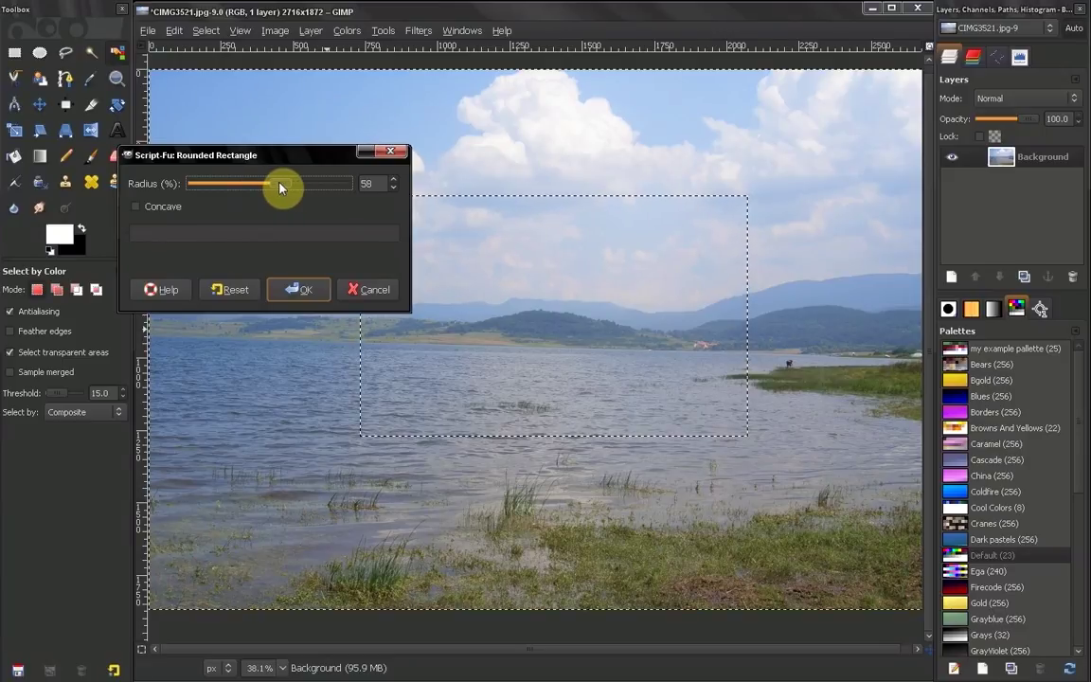
pyautogui.click(137, 207)
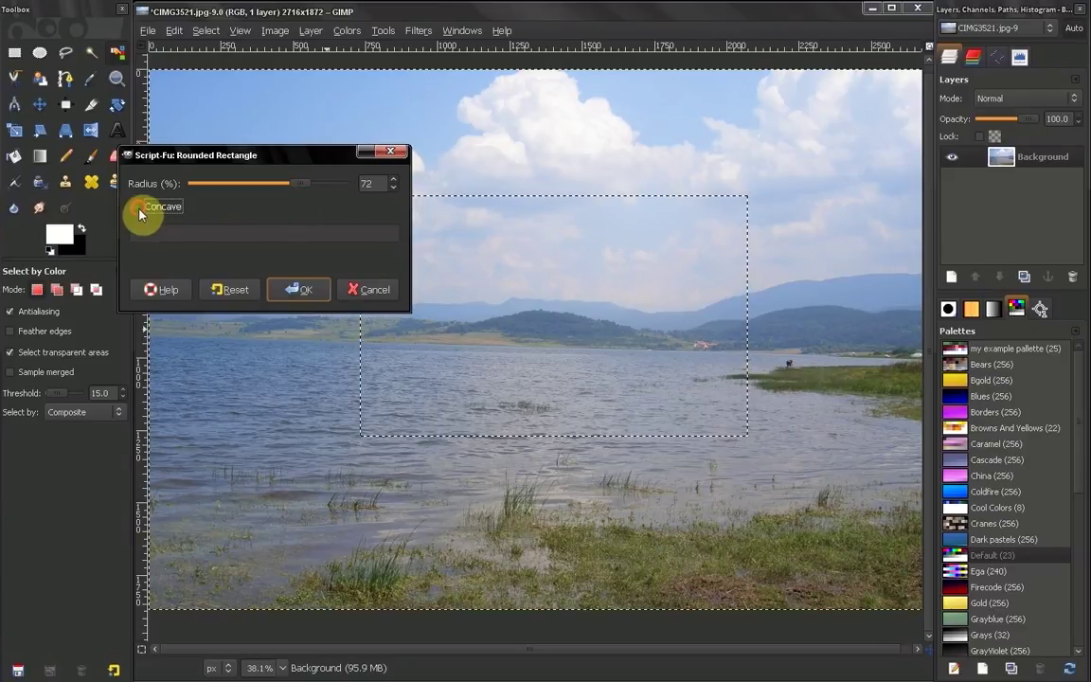
pyautogui.click(302, 289)
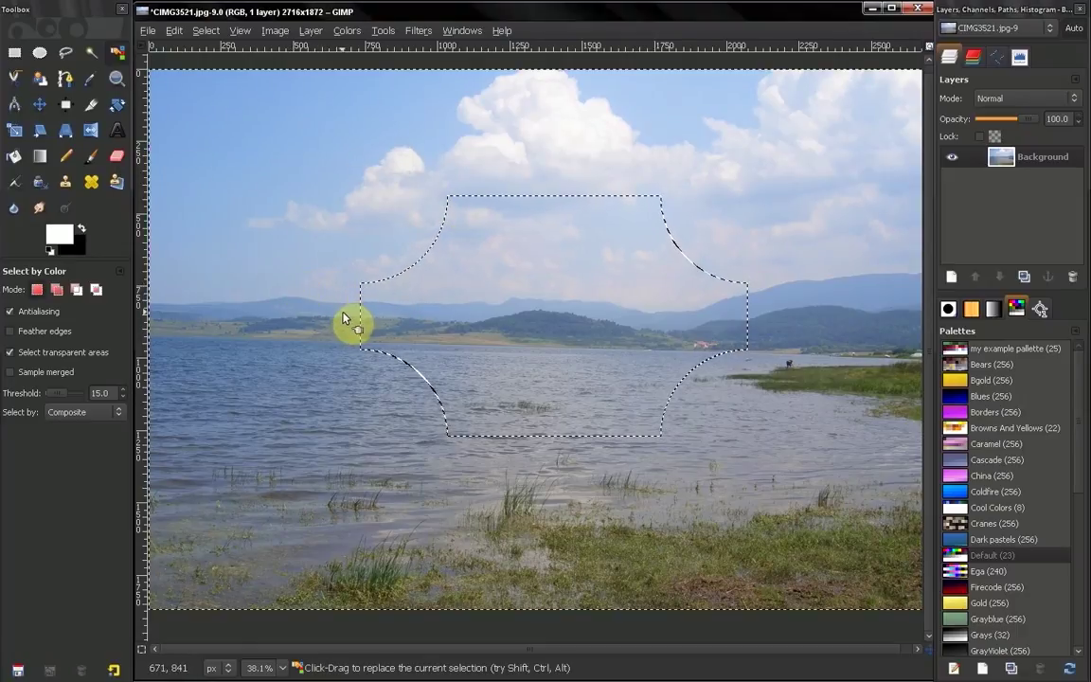
pyautogui.hotkey('ctrl', 'z')
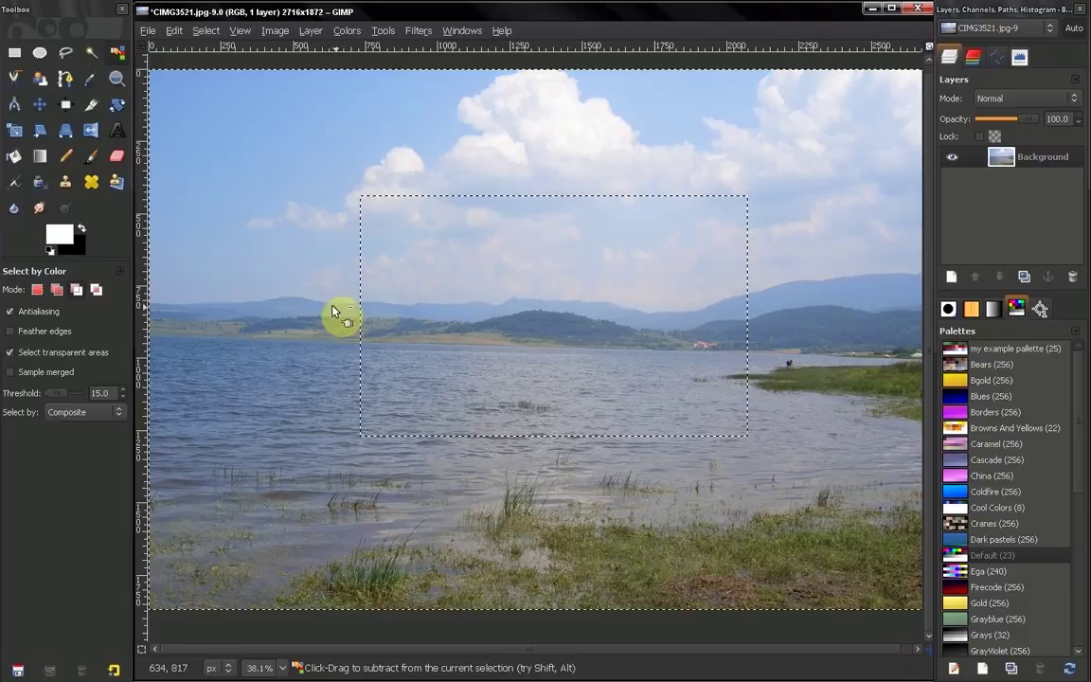
pyautogui.click(206, 31)
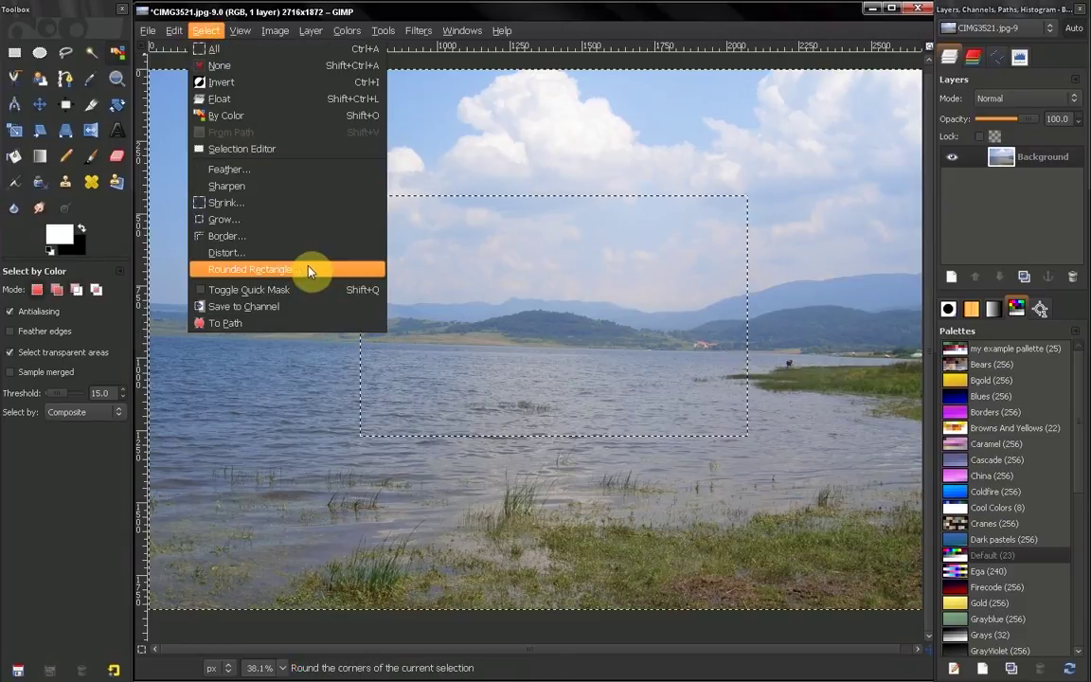
pyautogui.click(201, 291)
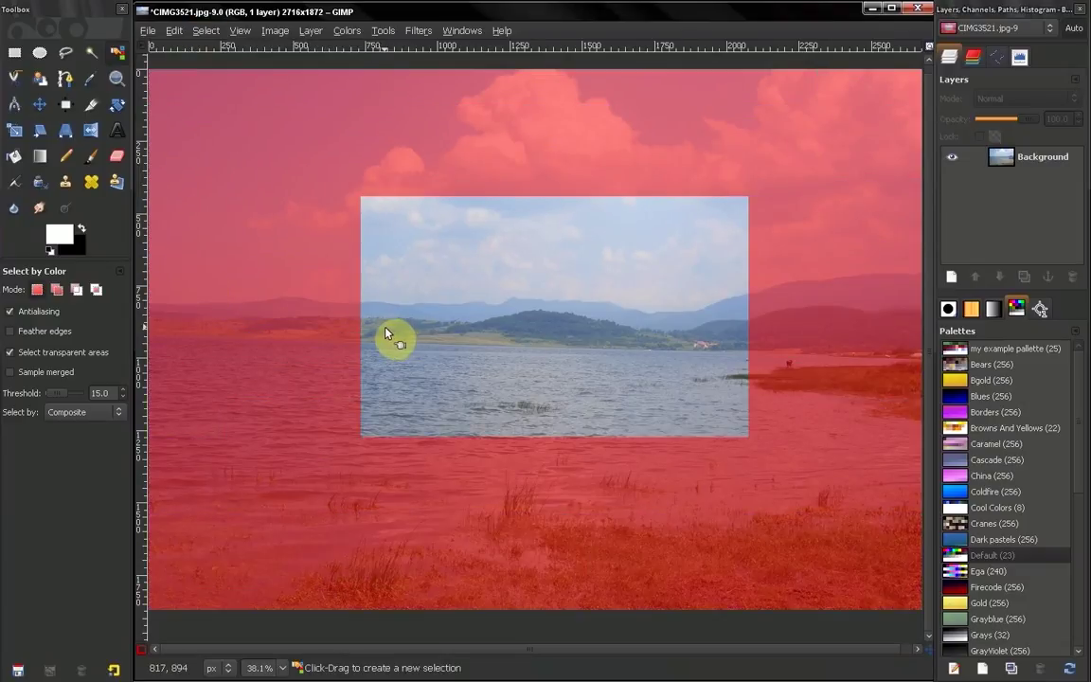
pyautogui.click(142, 652)
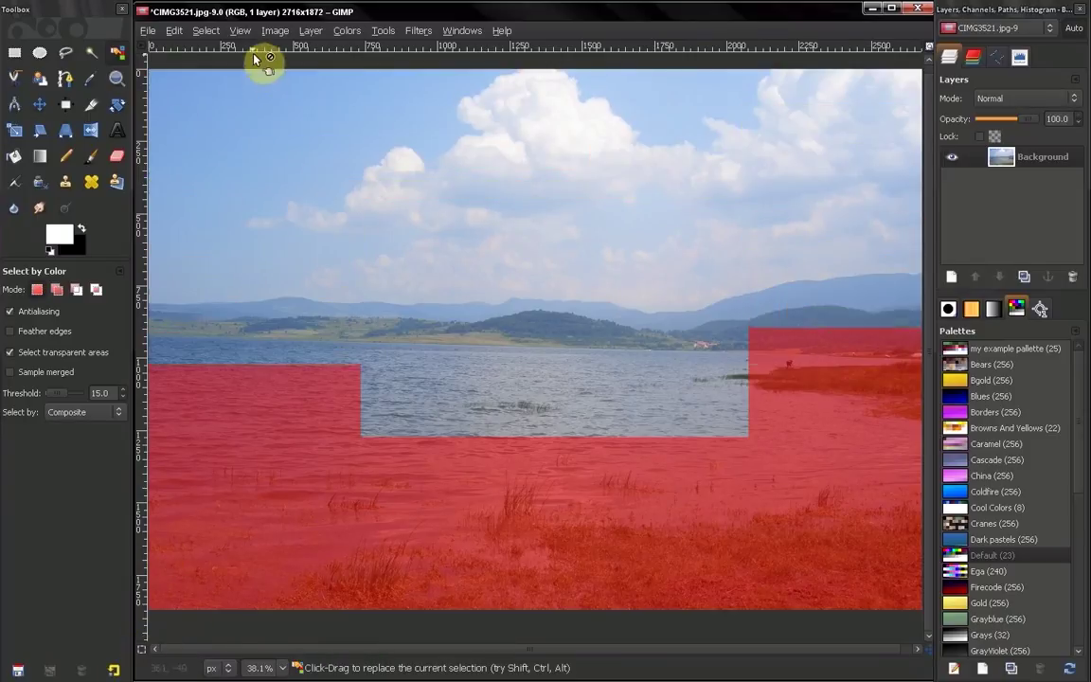
pyautogui.click(206, 31)
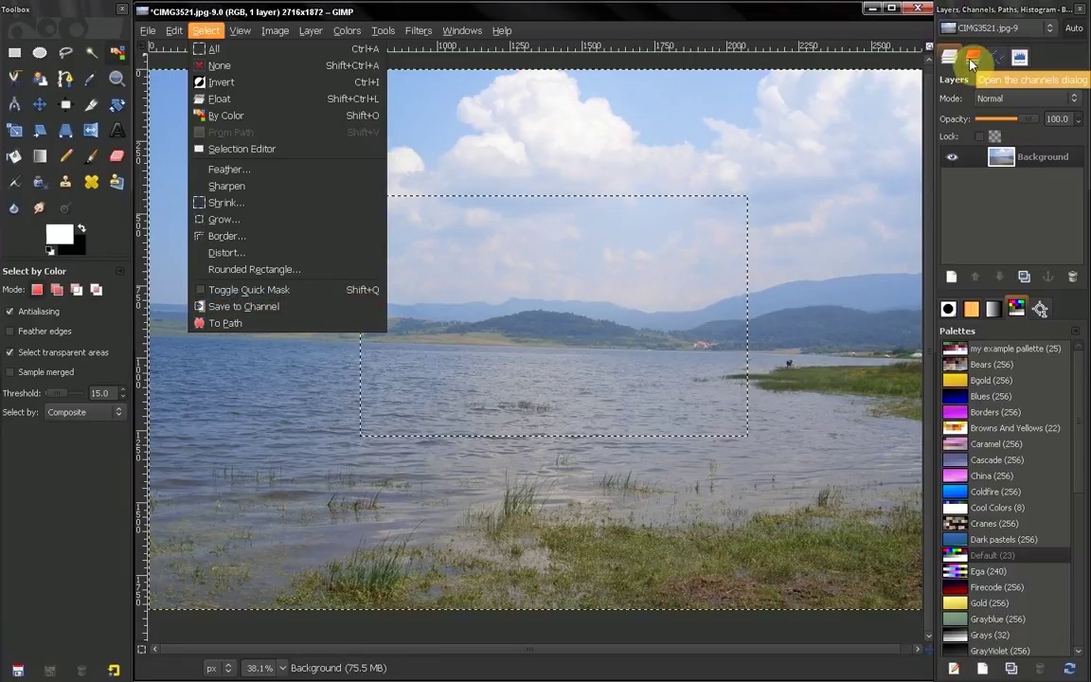
# Convert the rectangle selection into the path 'Selection' and make it visible in the Paths dock.
pyautogui.click(266, 324)
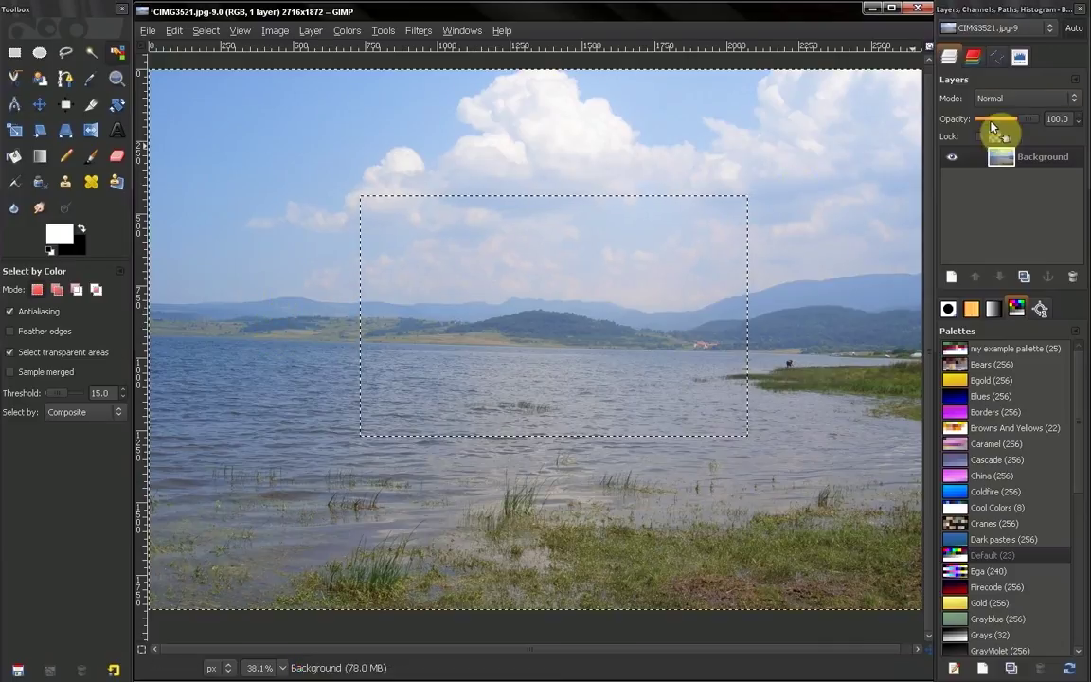
pyautogui.click(996, 56)
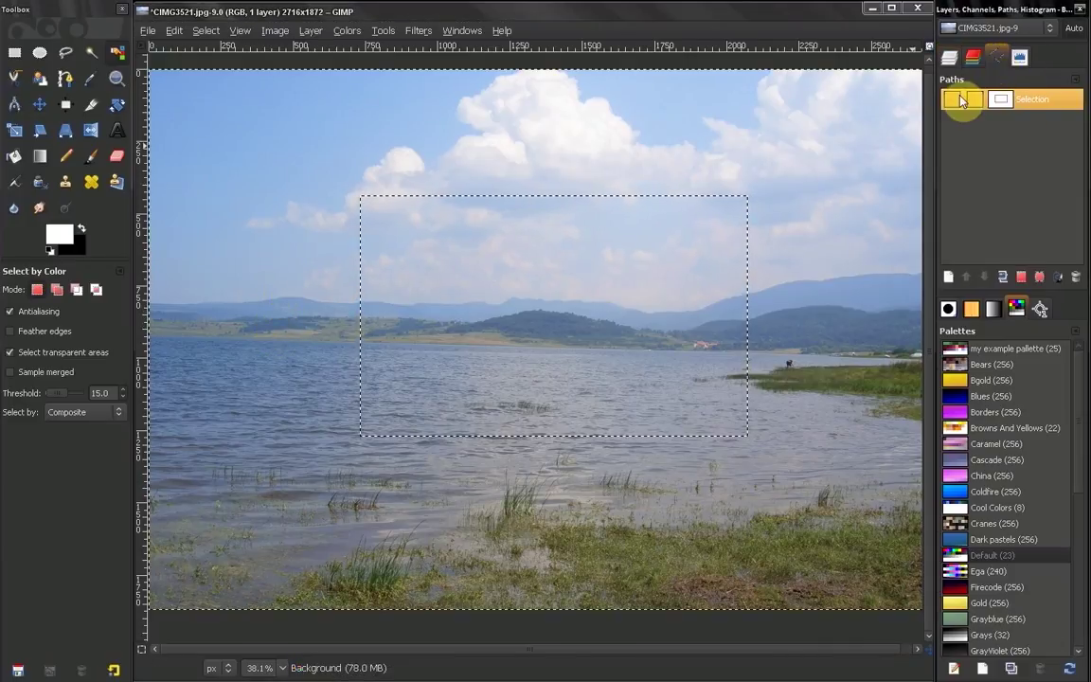
pyautogui.click(952, 100)
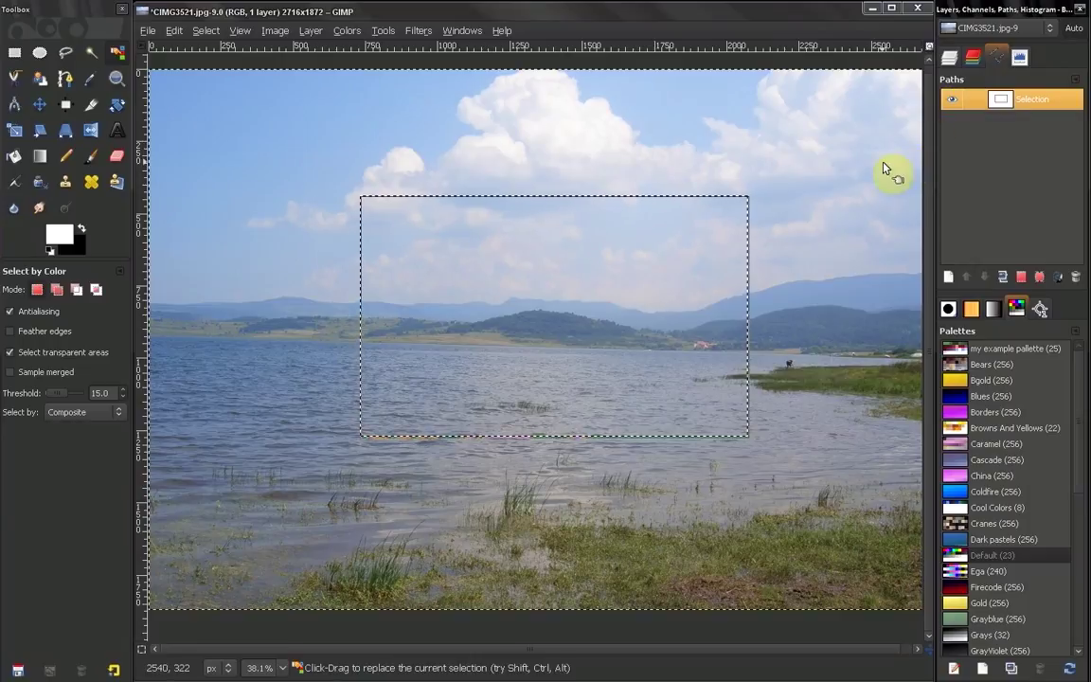
# Clear the selection and make the rectangular path editable with the Paths tool.
pyautogui.hotkey('ctrl', 'shift', 'a')
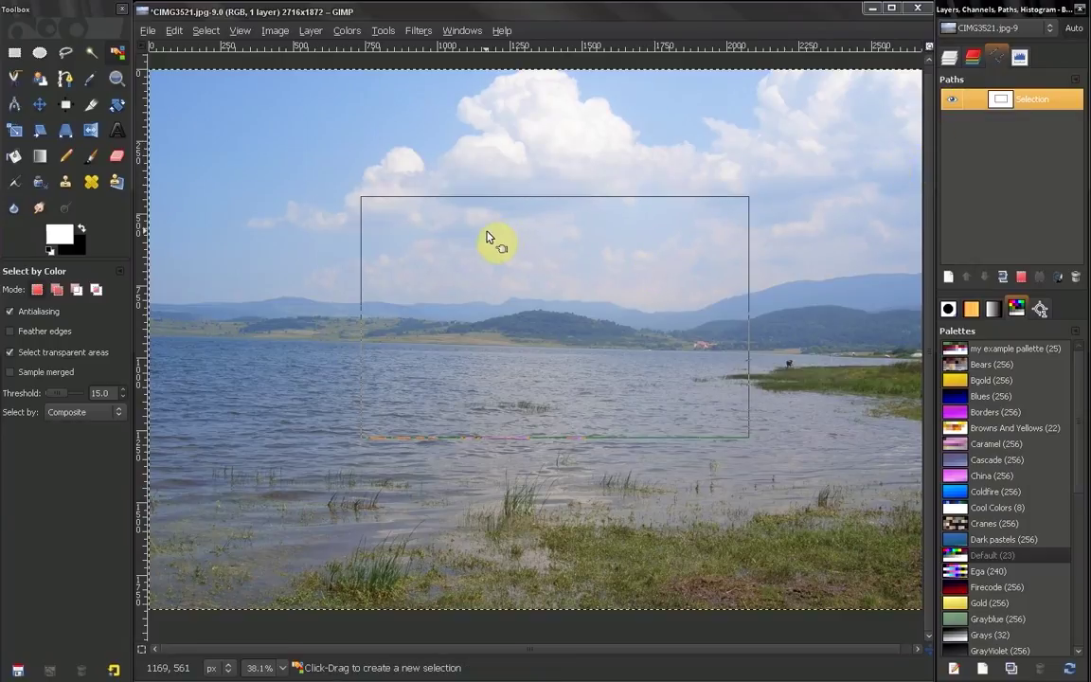
pyautogui.click(66, 78)
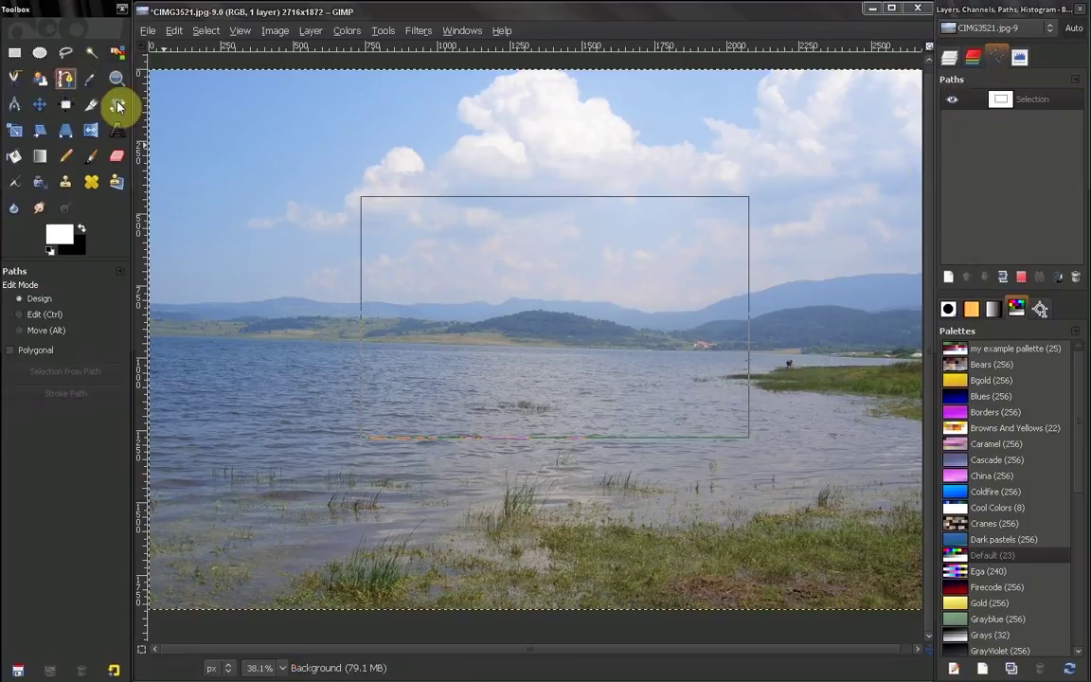
pyautogui.click(377, 199)
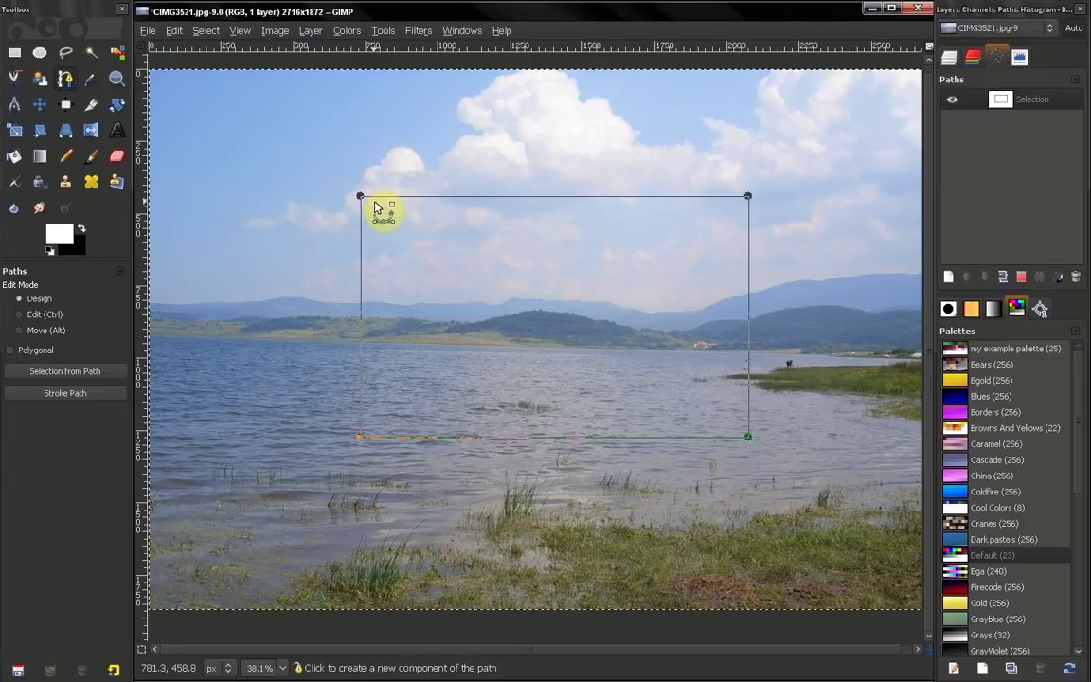
# Drag the four corner anchors outward so the path becomes a larger skewed quadrilateral.
pyautogui.moveTo(360, 196); pyautogui.dragTo(328, 196)
pyautogui.moveTo(355, 438); pyautogui.dragTo(334, 447)
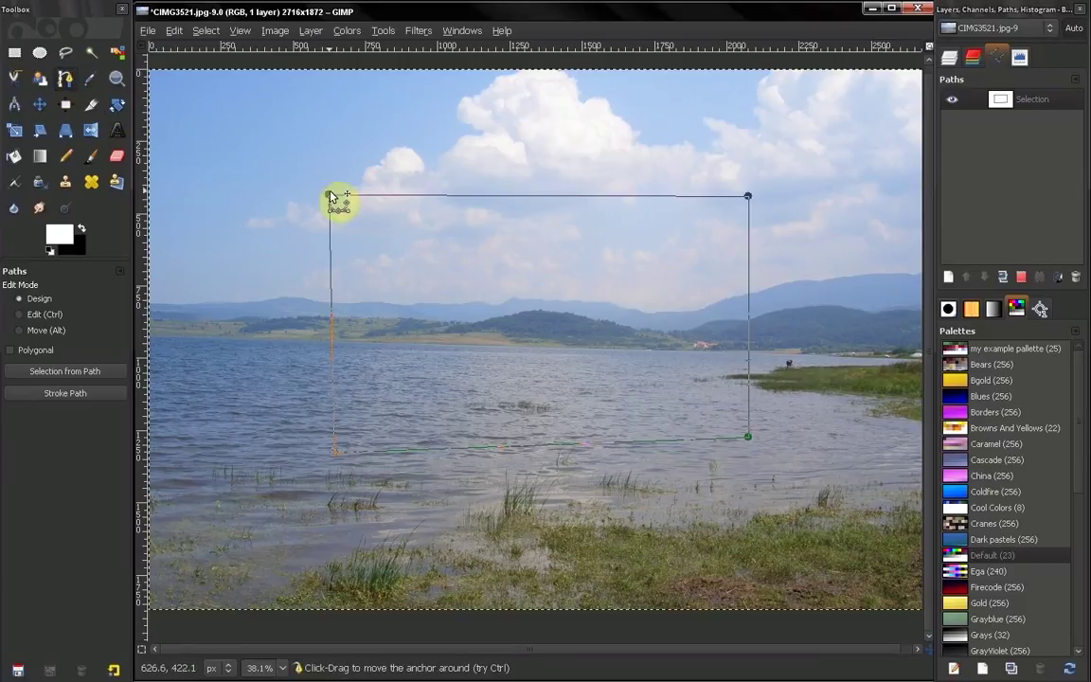
pyautogui.moveTo(328, 195); pyautogui.dragTo(329, 151)
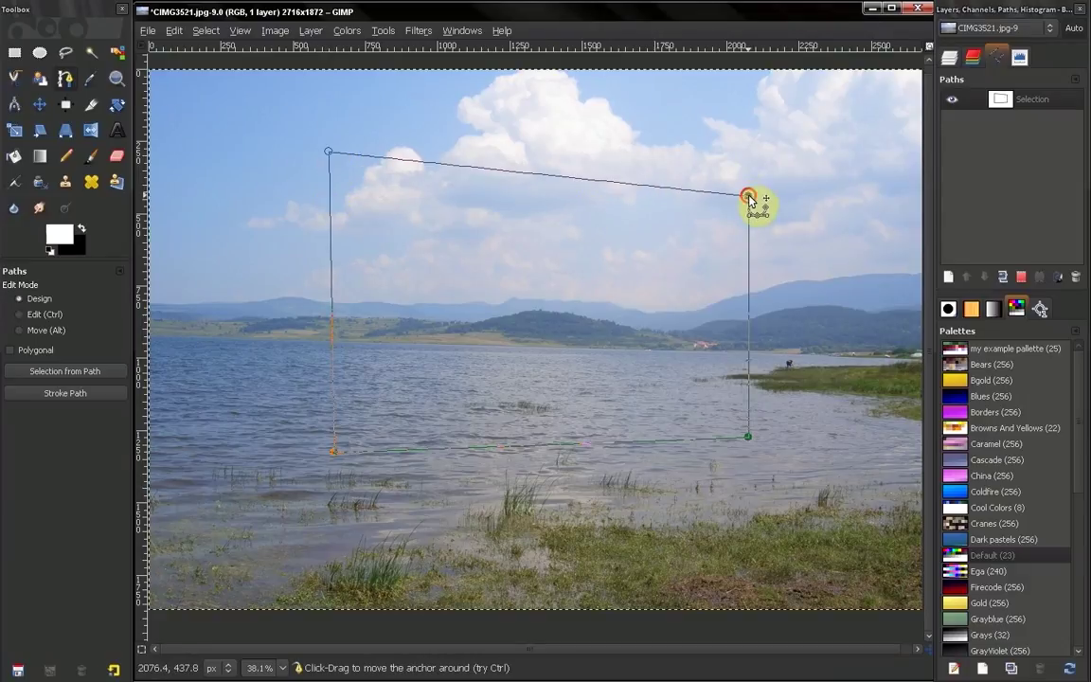
pyautogui.moveTo(748, 196); pyautogui.dragTo(764, 147)
pyautogui.moveTo(747, 437); pyautogui.dragTo(722, 474)
pyautogui.click(206, 31)
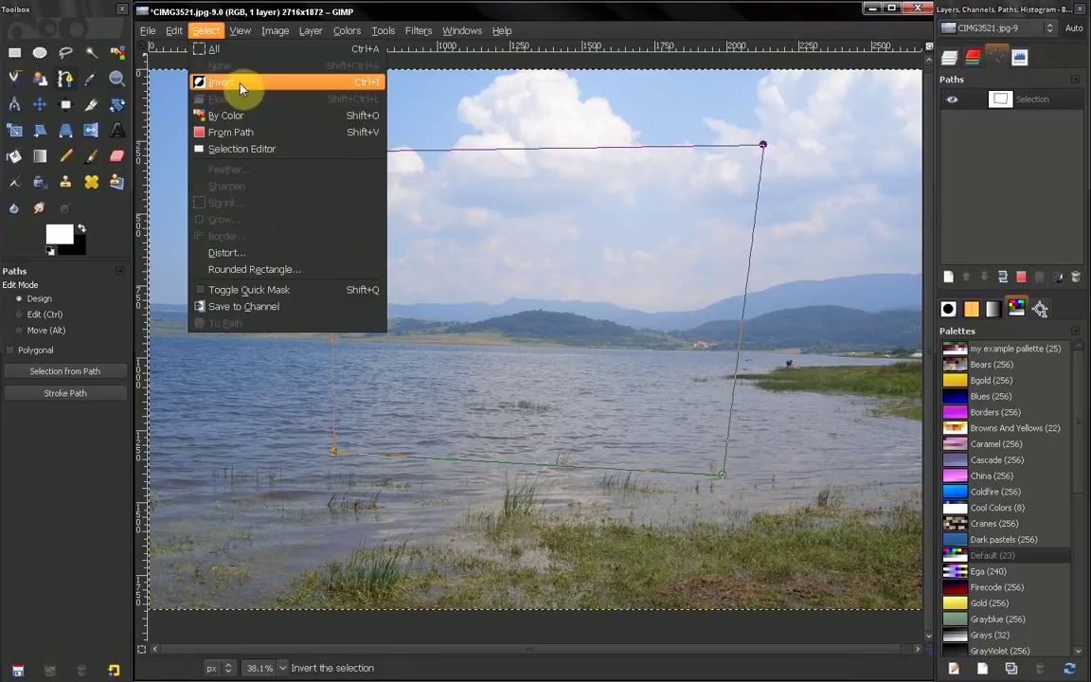
pyautogui.click(216, 49)
pyautogui.click(318, 33)
pyautogui.click(352, 19)
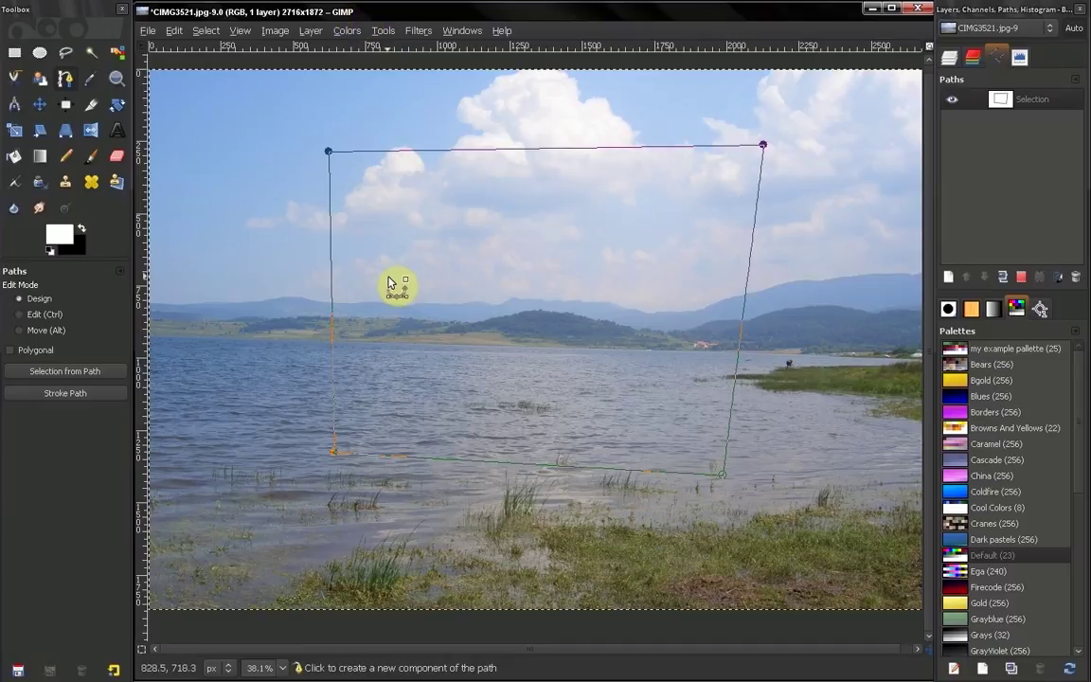